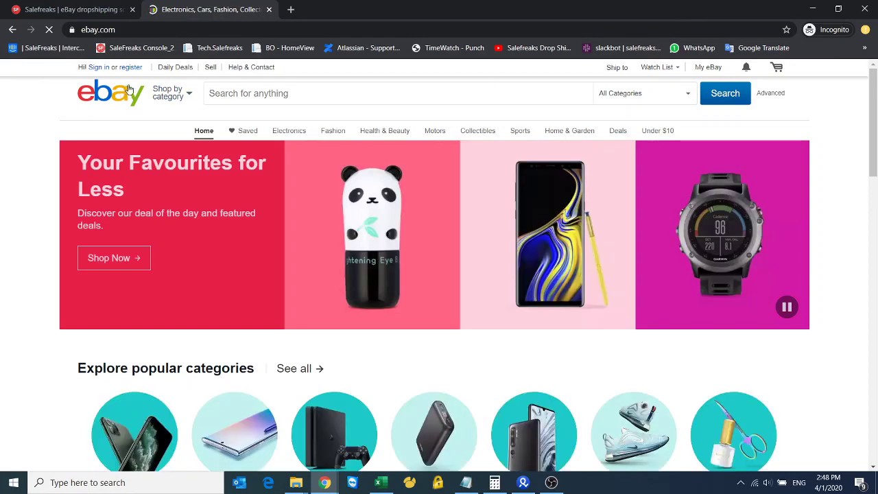
Register a new eBay account with first name, last name, e-mail address and password
{"action": "left_click", "coordinate": [135, 70]}
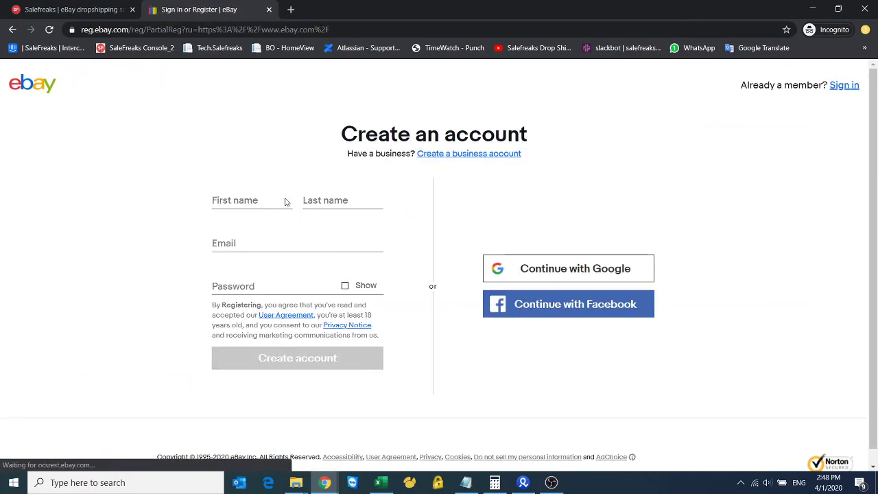
{"action": "left_click", "coordinate": [267, 203]}
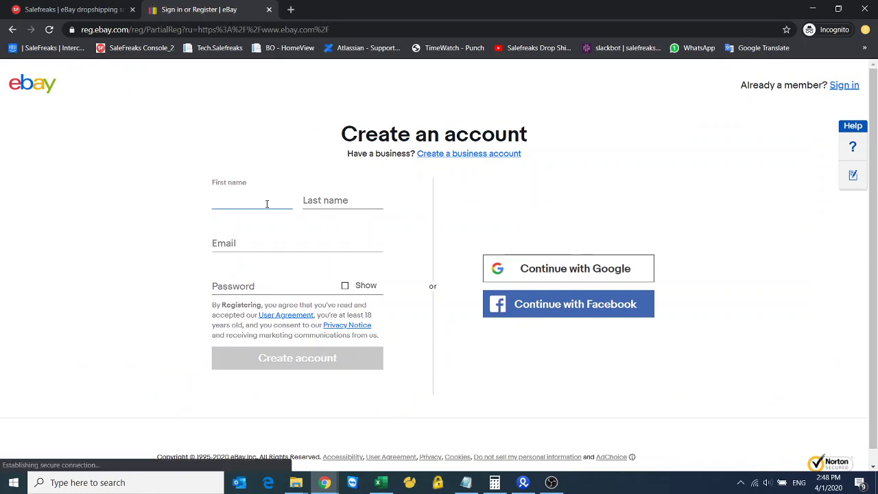
{"action": "type", "text": "user"}
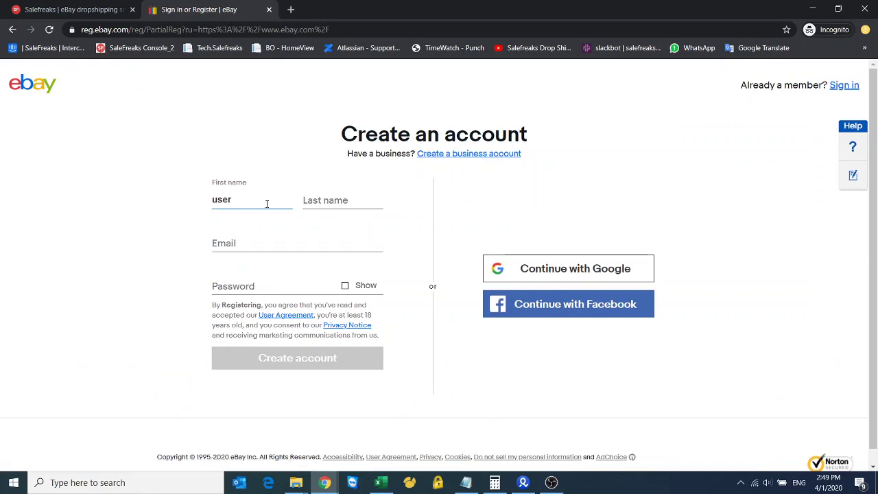
{"action": "type", "text": "test"}
{"action": "left_click", "coordinate": [349, 199]}
{"action": "type", "text": "usertes"}
{"action": "left_click", "coordinate": [317, 243]}
{"action": "left_click", "coordinate": [272, 283]}
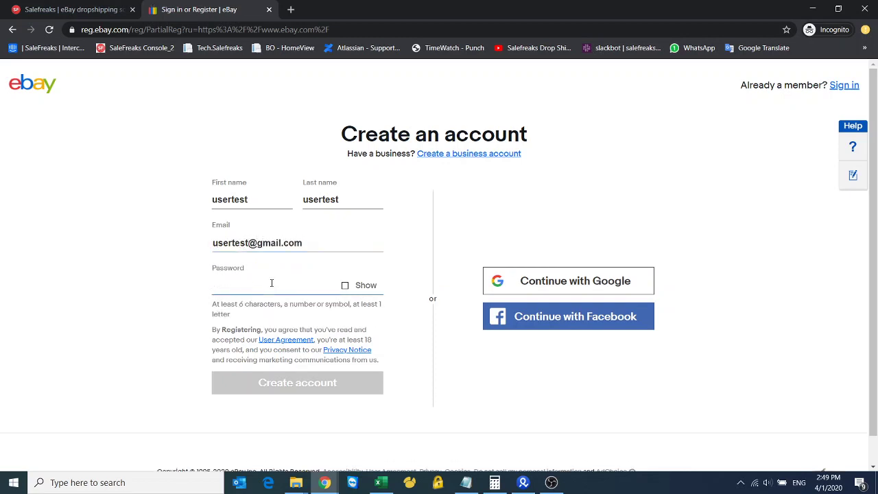
{"action": "type", "text": "•••••"}
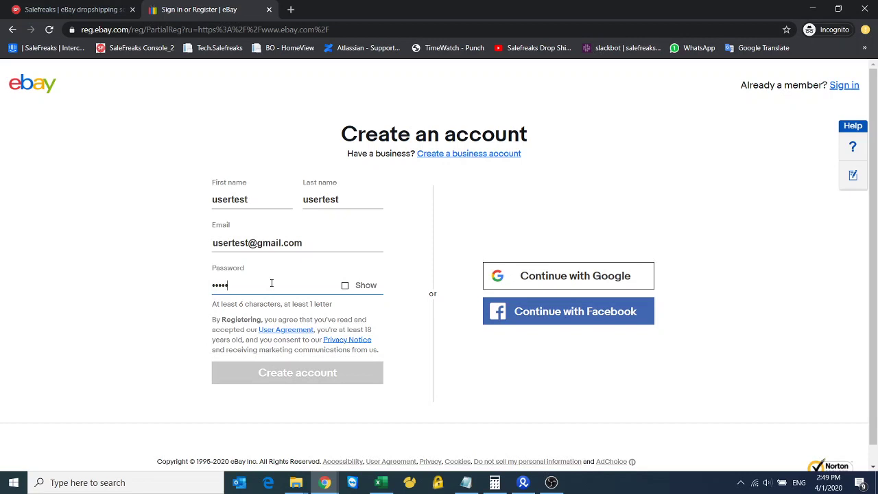
{"action": "type", "text": "•••"}
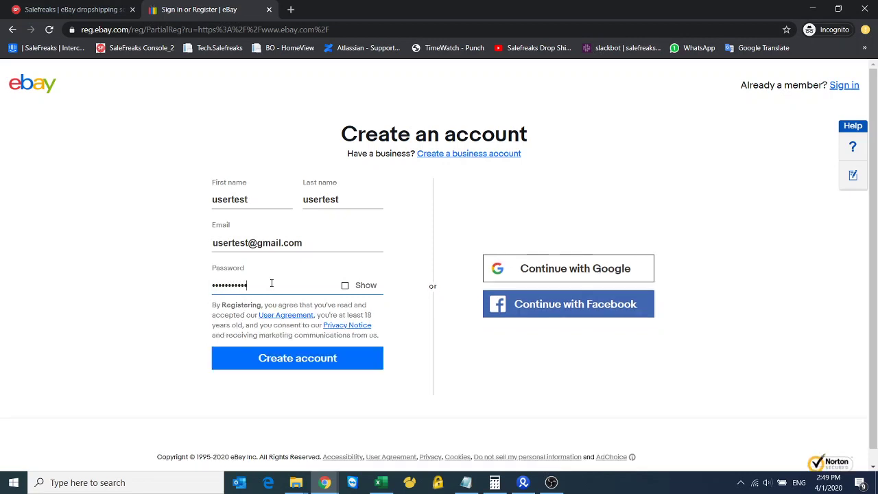
{"action": "left_click", "coordinate": [273, 358]}
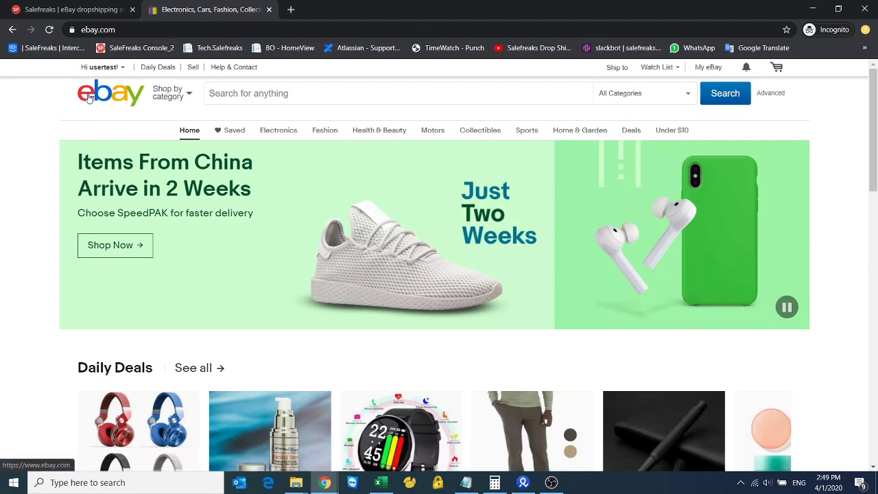
Open Account settings from the 'Hi user' menu and look over its options
{"action": "mouse_move", "coordinate": [89, 72]}
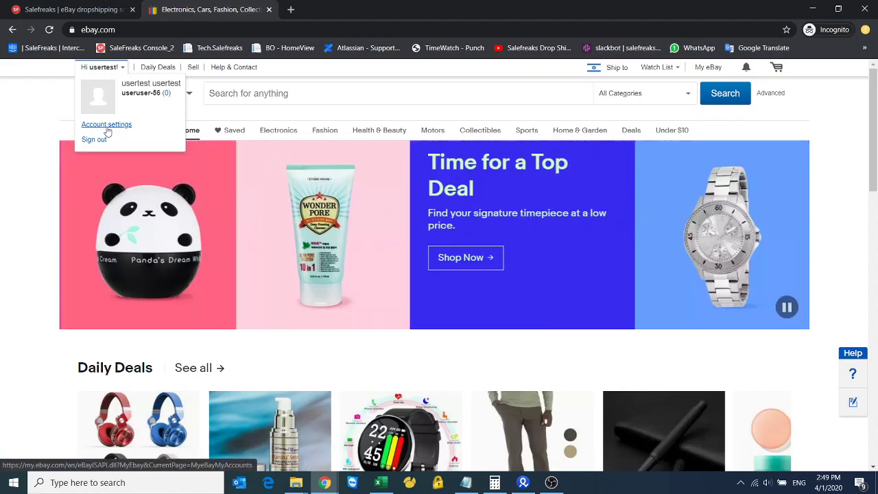
{"action": "left_click", "coordinate": [107, 125]}
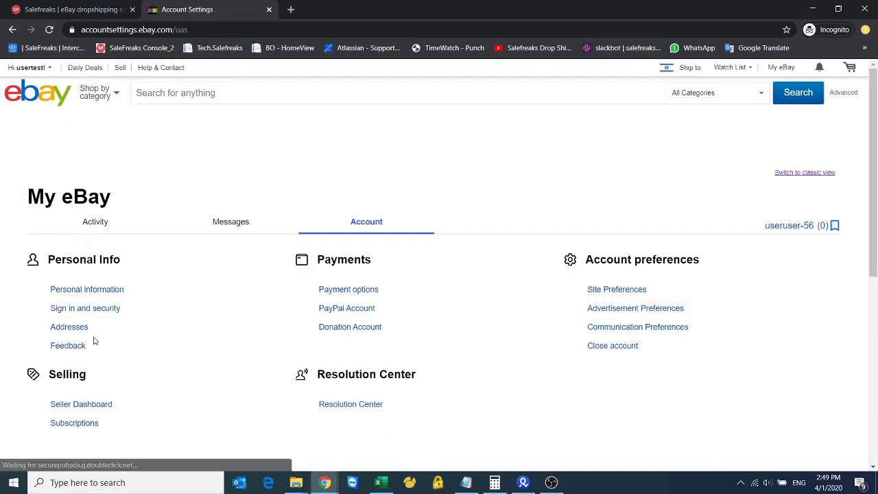
{"action": "scroll", "coordinate": [63, 325], "scroll_direction": "down", "scroll_amount": 3}
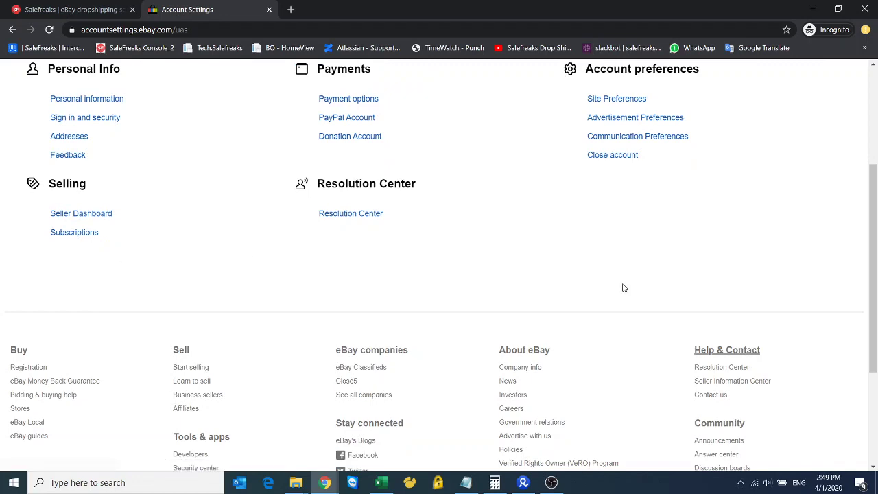
{"action": "scroll", "coordinate": [151, 182], "scroll_direction": "up", "scroll_amount": 3}
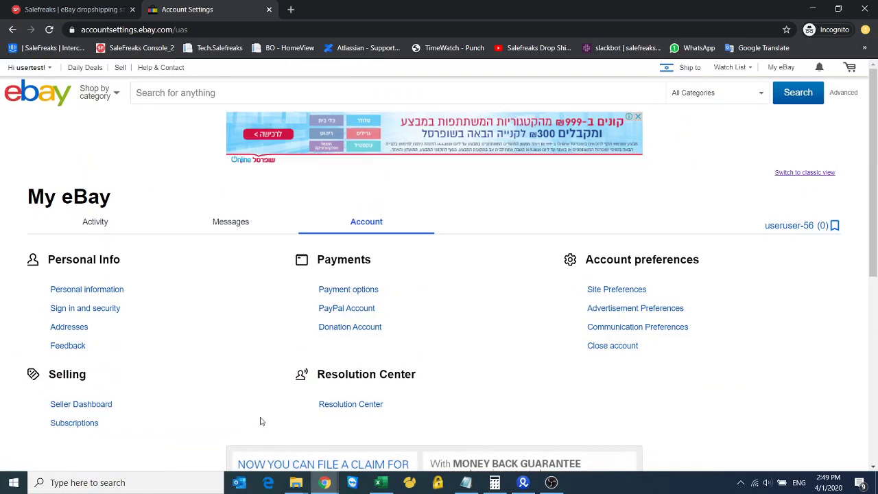
Search the web for 'opt in business policy ebay' and browse the results
{"action": "left_click", "coordinate": [133, 29]}
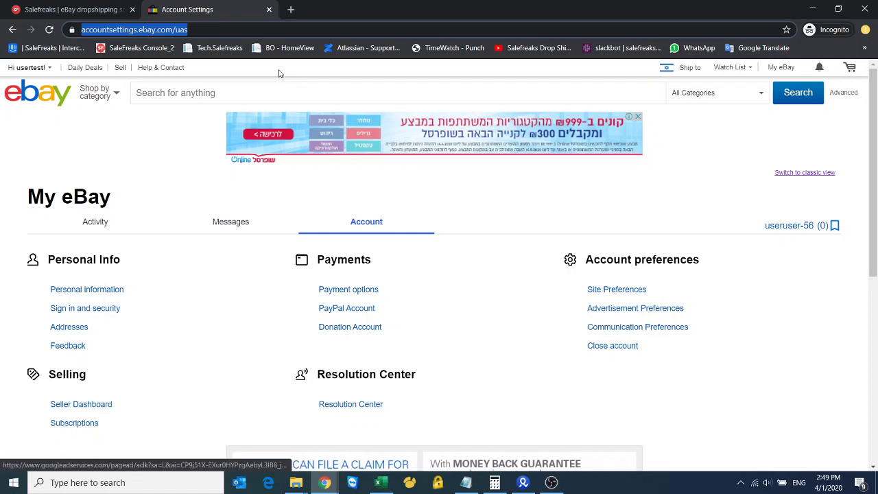
{"action": "type", "text": "op"}
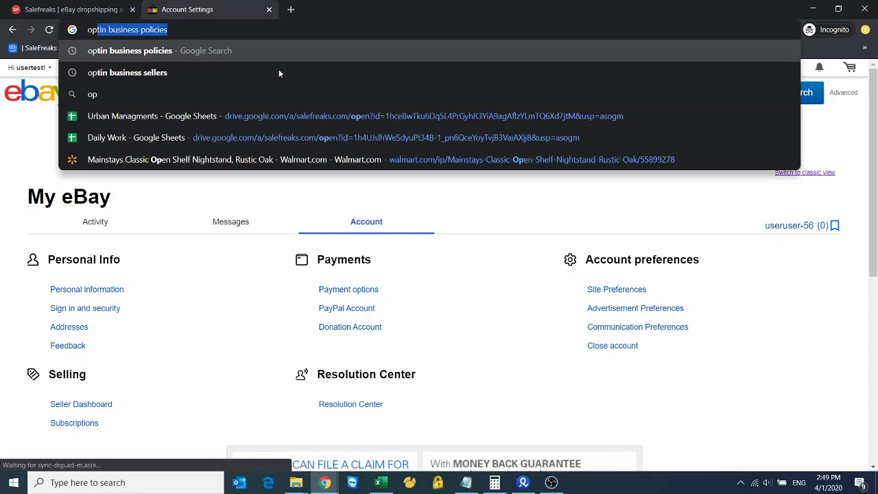
{"action": "type", "text": "t in bus"}
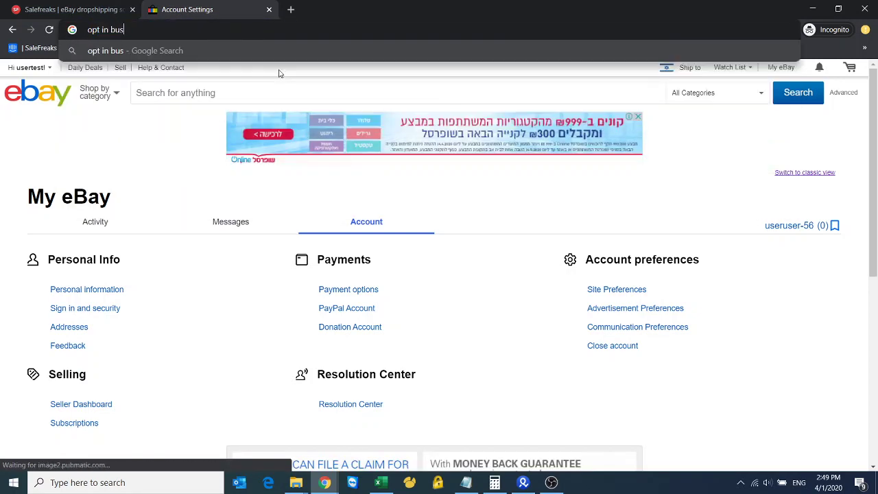
{"action": "type", "text": "iness pol"}
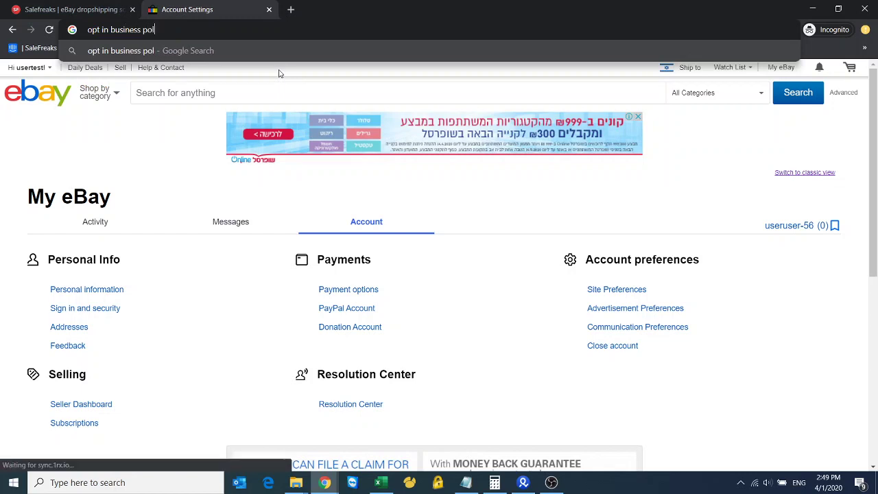
{"action": "type", "text": "icy ebay"}
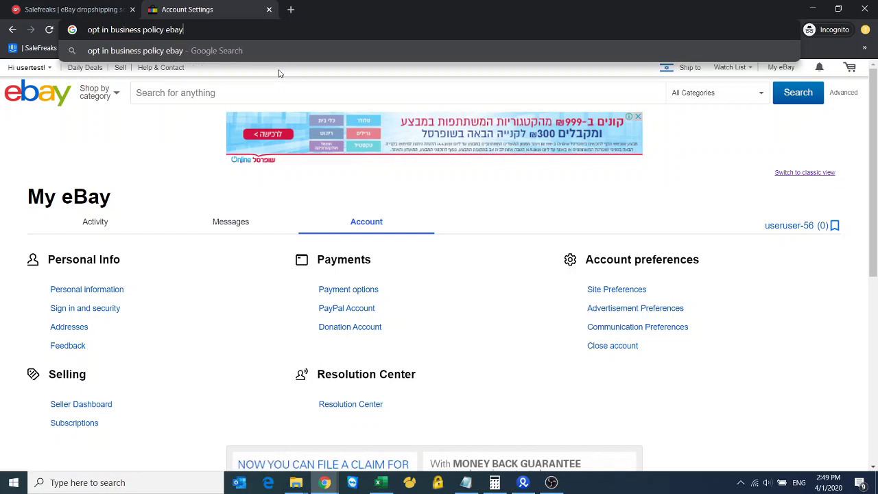
{"action": "key", "text": "Return"}
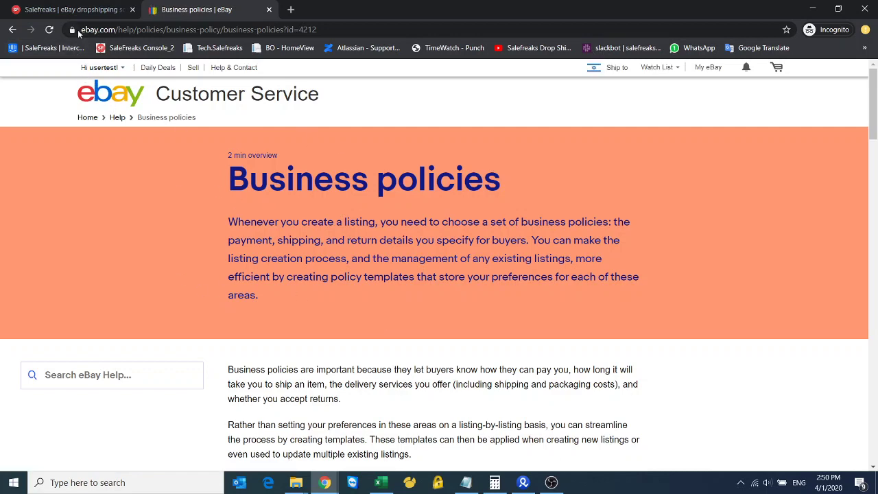
{"action": "scroll", "coordinate": [410, 180], "scroll_direction": "down", "scroll_amount": 3}
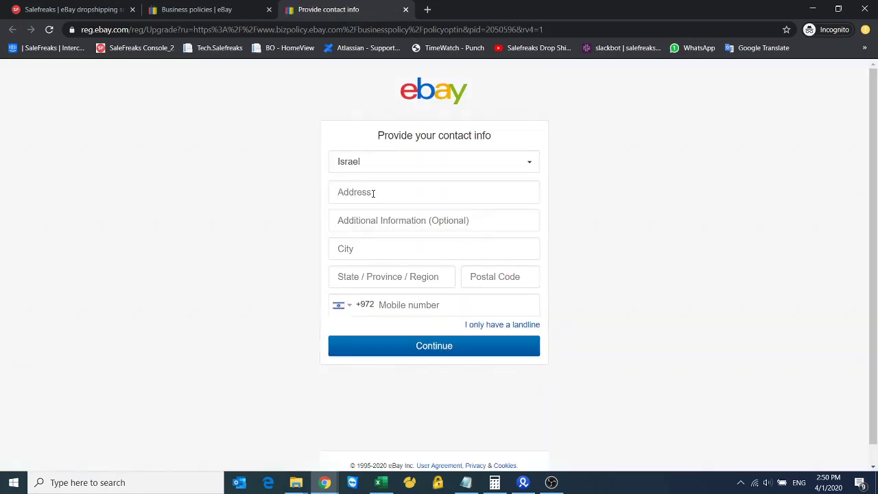
Enter the street address, city and state/region in the contact info form
{"action": "left_click", "coordinate": [373, 193]}
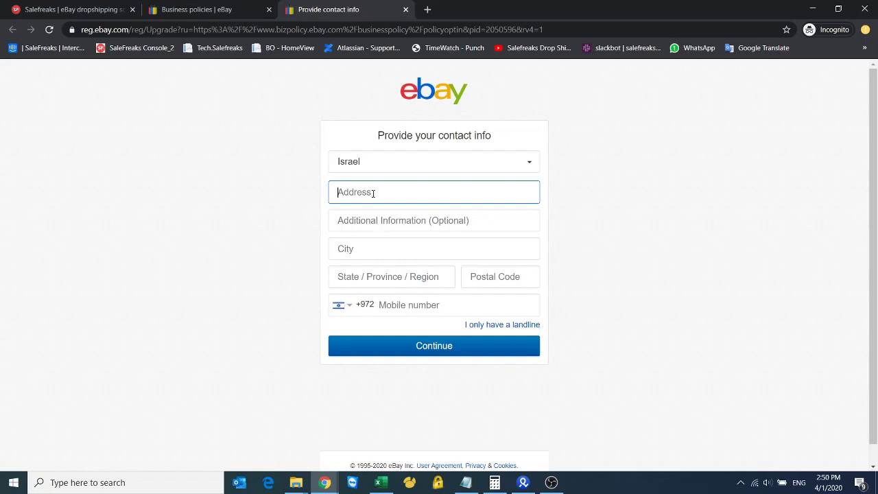
{"action": "type", "text": "address"}
{"action": "left_click", "coordinate": [343, 248]}
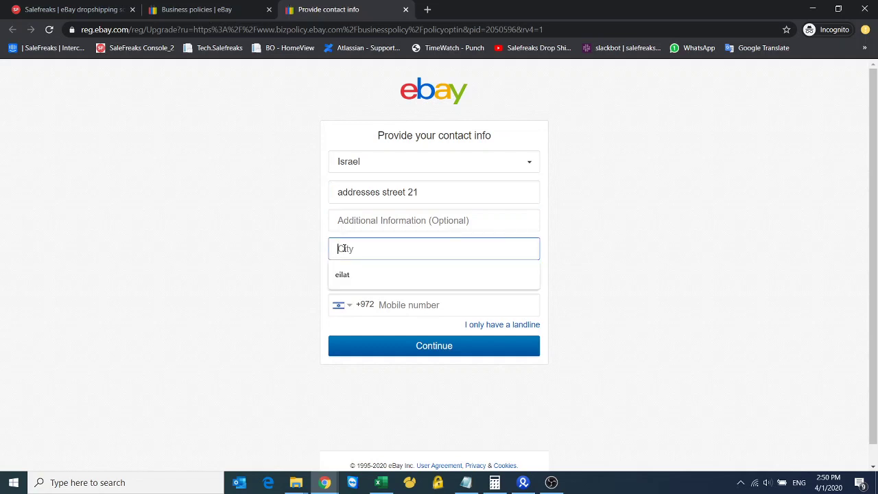
{"action": "type", "text": "eilat"}
{"action": "left_click", "coordinate": [364, 276]}
{"action": "type", "text": "israe"}
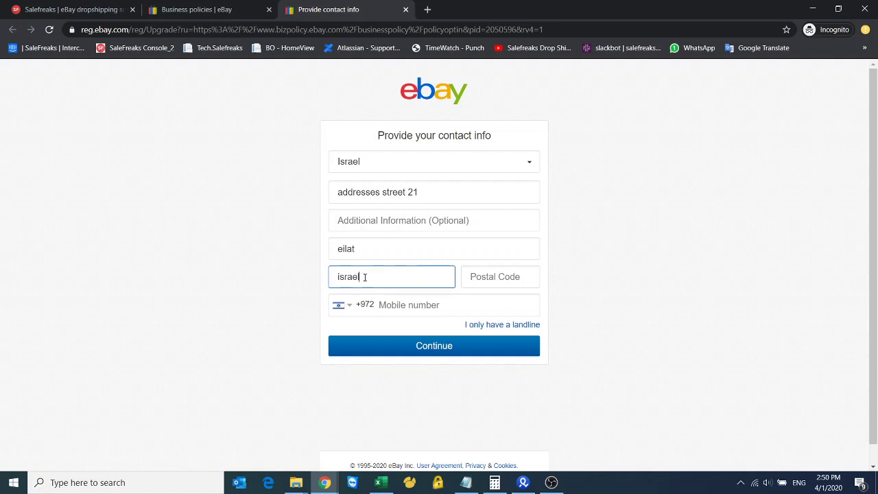
Fill in the postal code and mobile number, then submit the contact info
{"action": "left_click", "coordinate": [489, 285]}
{"action": "type", "text": "88000"}
{"action": "left_click", "coordinate": [461, 307]}
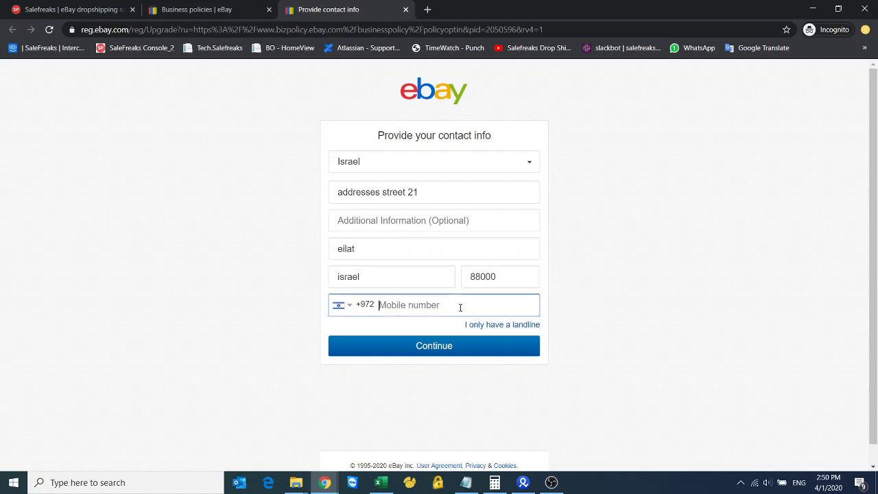
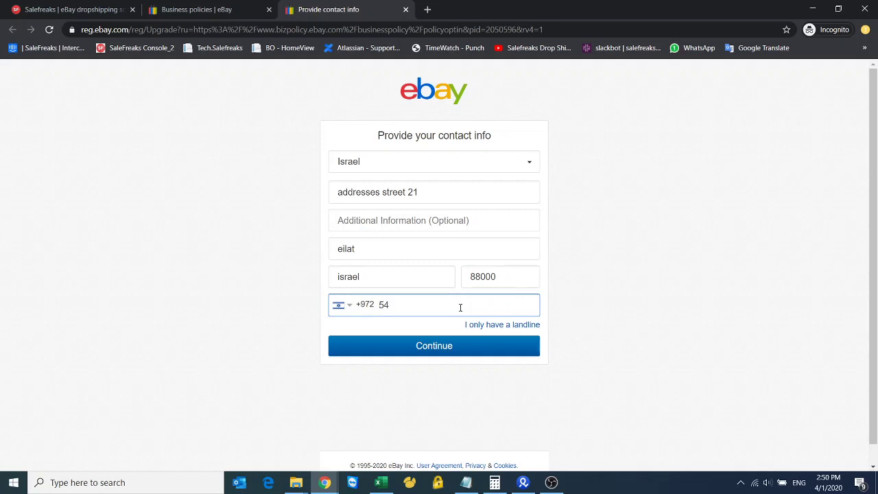
{"action": "left_click", "coordinate": [439, 346]}
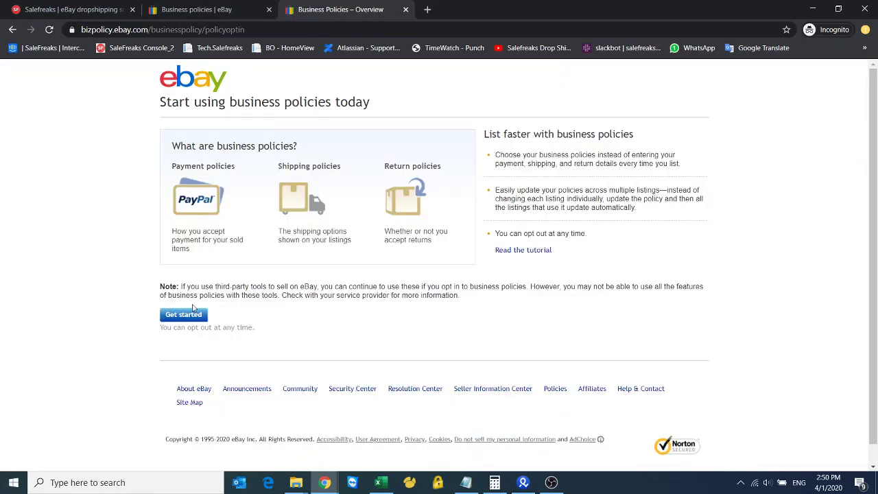
Opt in to business policies and start a new Payment policy
{"action": "left_click", "coordinate": [184, 315]}
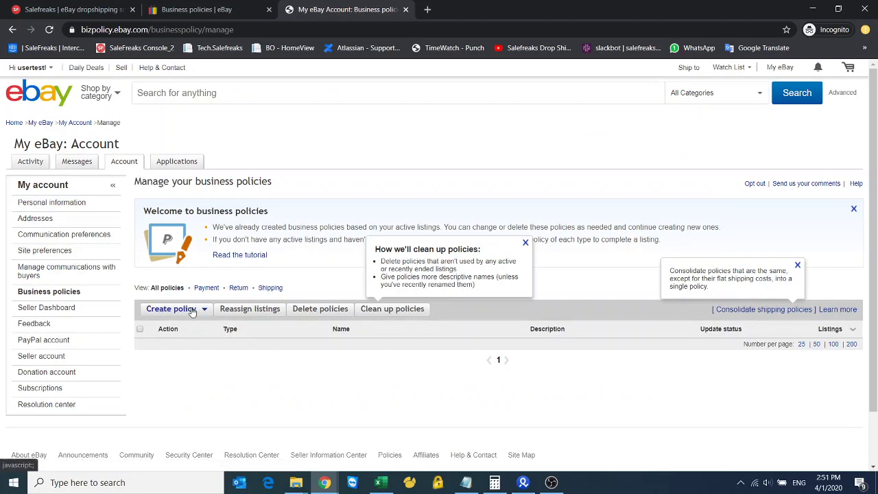
{"action": "left_click", "coordinate": [188, 310]}
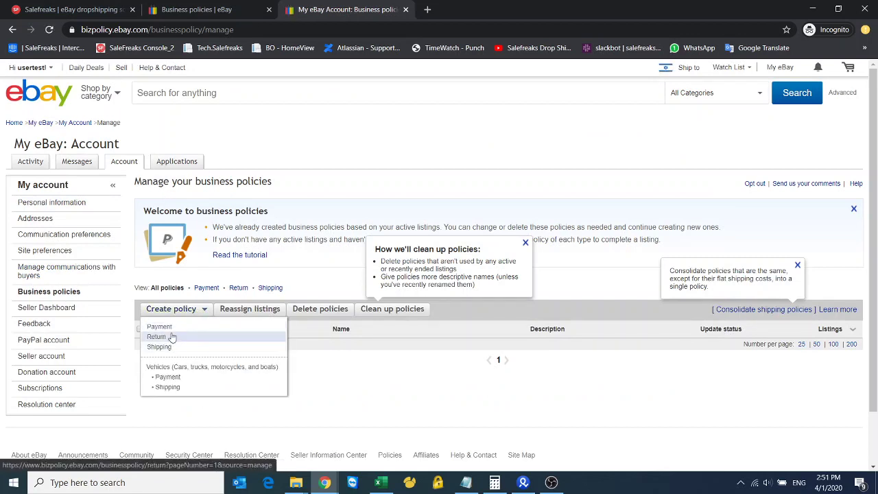
{"action": "left_click", "coordinate": [171, 327]}
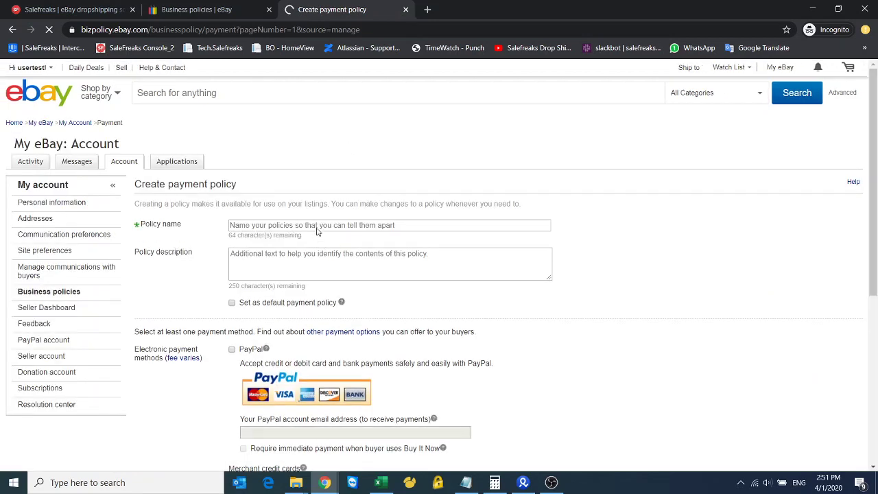
Make the policy the default and accept PayPal, entering the PayPal e-mail
{"action": "left_click", "coordinate": [317, 226]}
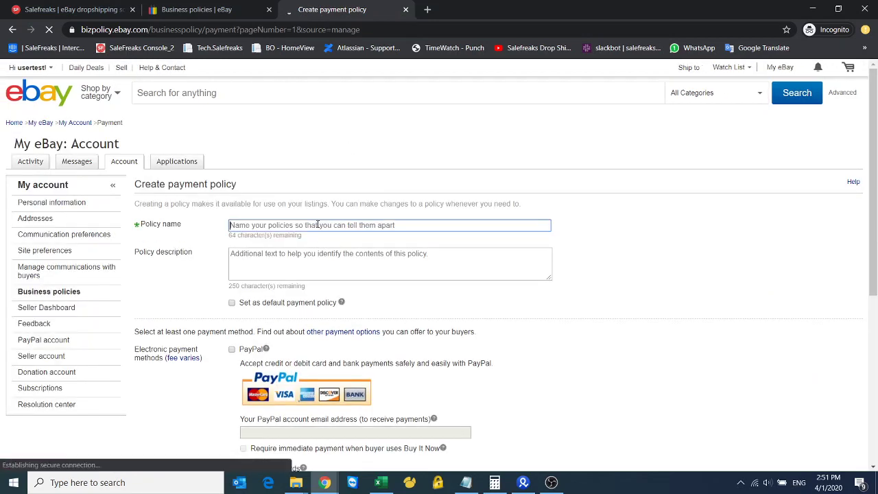
{"action": "left_click", "coordinate": [232, 303]}
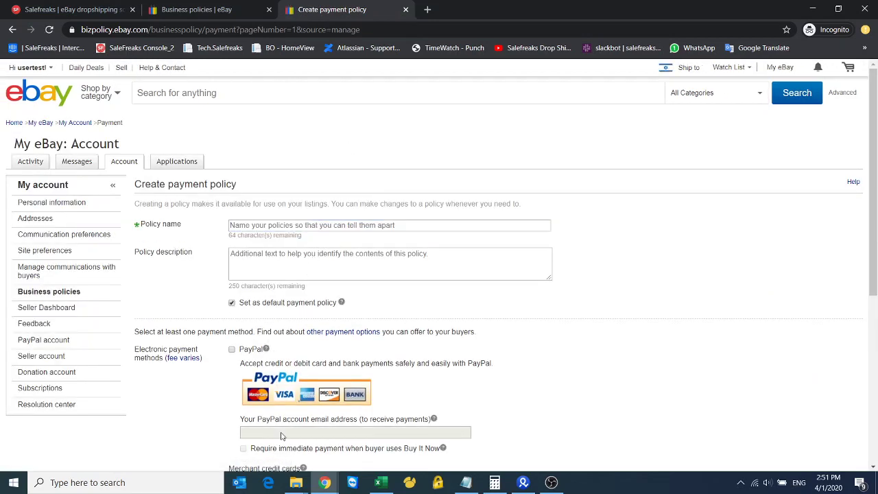
{"action": "scroll", "coordinate": [280, 436], "scroll_direction": "down", "scroll_amount": 3}
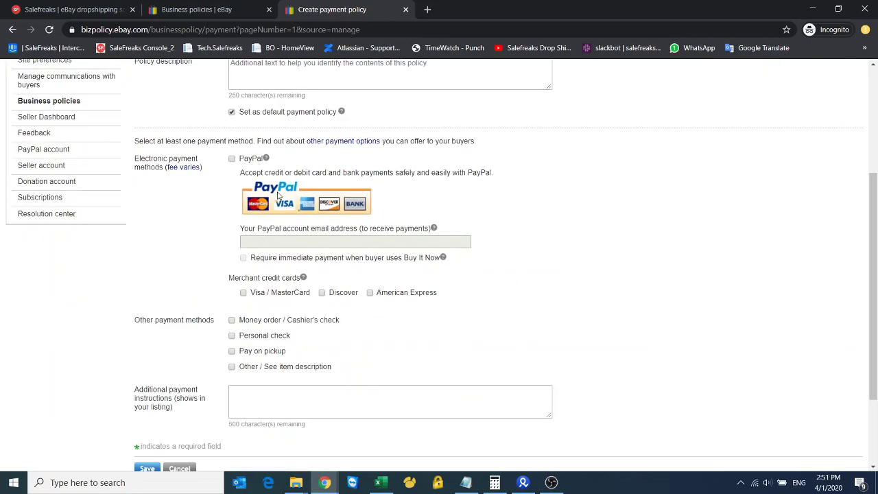
{"action": "scroll", "coordinate": [261, 287], "scroll_direction": "up", "scroll_amount": 3}
{"action": "scroll", "coordinate": [261, 287], "scroll_direction": "down", "scroll_amount": 3}
{"action": "left_click", "coordinate": [232, 158]}
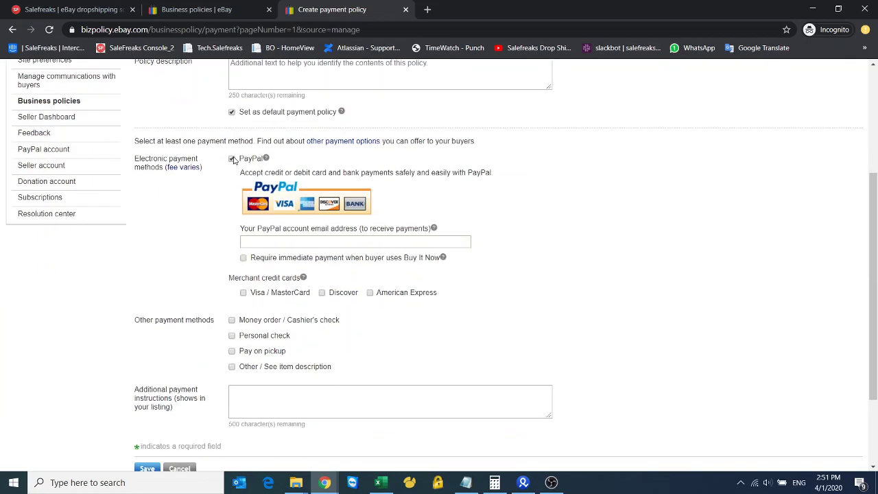
{"action": "left_click", "coordinate": [289, 241]}
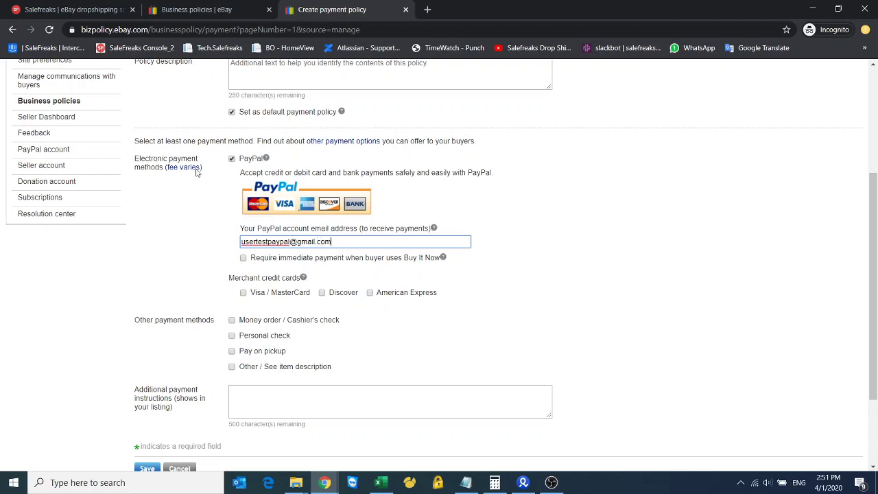
Name the policy 'payment policy' and save it
{"action": "scroll", "coordinate": [256, 288], "scroll_direction": "up", "scroll_amount": 3}
{"action": "left_click", "coordinate": [273, 221]}
{"action": "type", "text": "payme"}
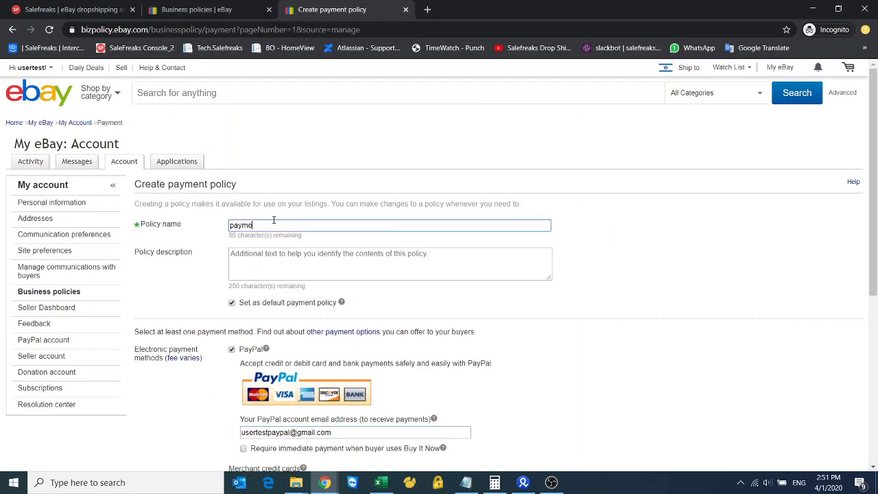
{"action": "type", "text": "nt policy"}
{"action": "scroll", "coordinate": [274, 245], "scroll_direction": "down", "scroll_amount": 5}
{"action": "left_click", "coordinate": [149, 356]}
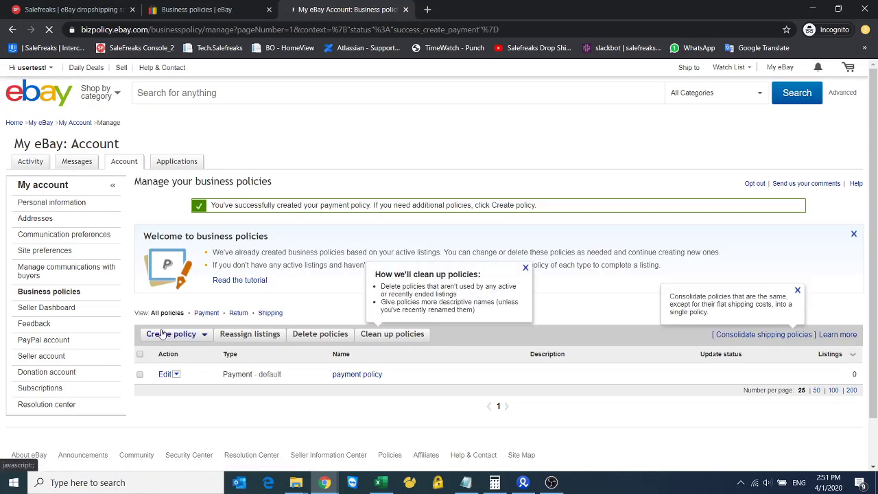
Create and save a Return policy named 'return policy'
{"action": "left_click", "coordinate": [155, 335]}
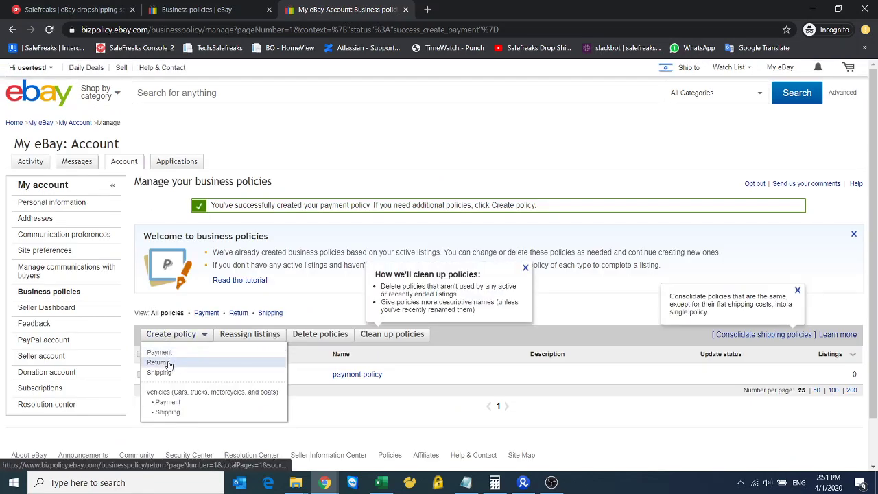
{"action": "left_click", "coordinate": [164, 362]}
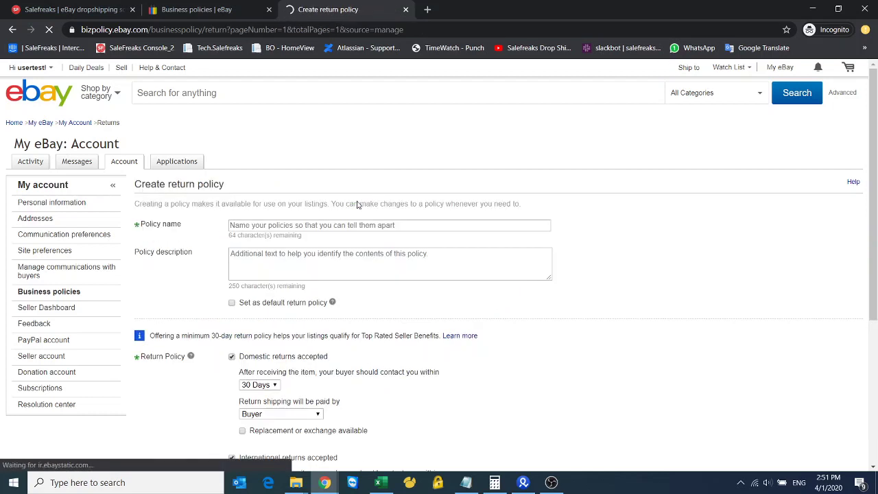
{"action": "left_click", "coordinate": [308, 227]}
{"action": "type", "text": "return policy"}
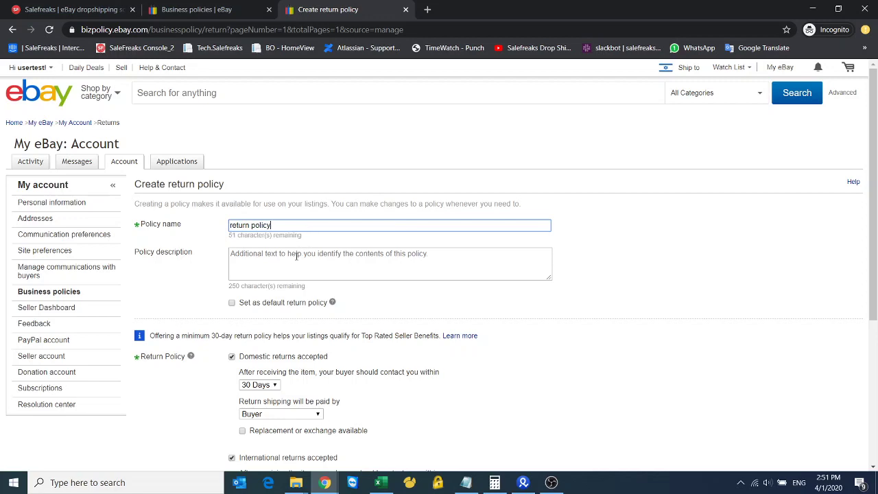
{"action": "scroll", "coordinate": [295, 257], "scroll_direction": "down", "scroll_amount": 3}
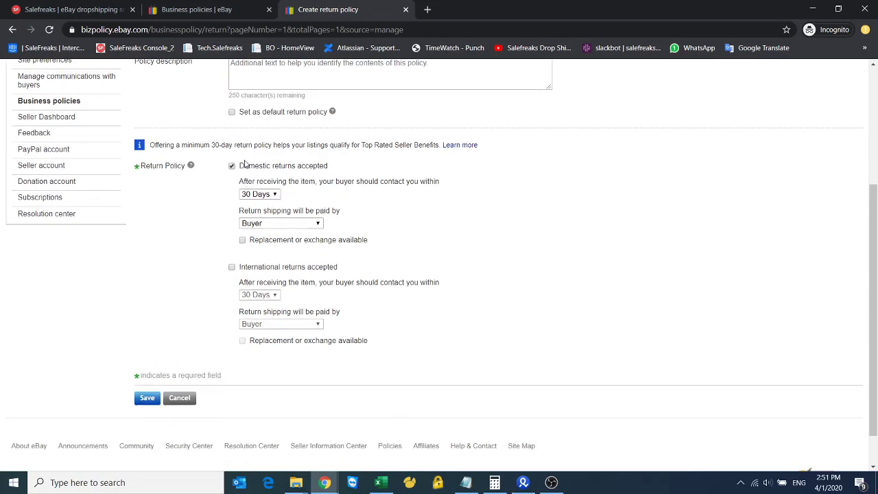
{"action": "left_click", "coordinate": [145, 398]}
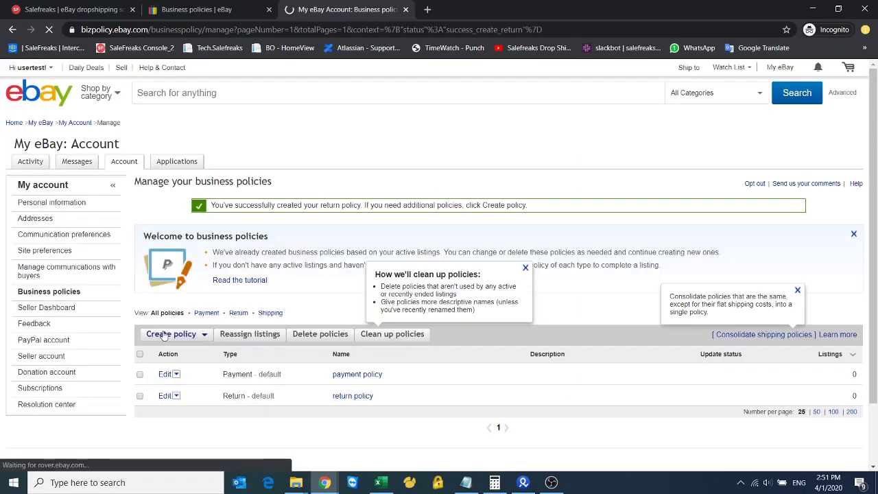
Start a new Shipping policy and enter its name
{"action": "left_click", "coordinate": [164, 334]}
{"action": "left_click", "coordinate": [171, 374]}
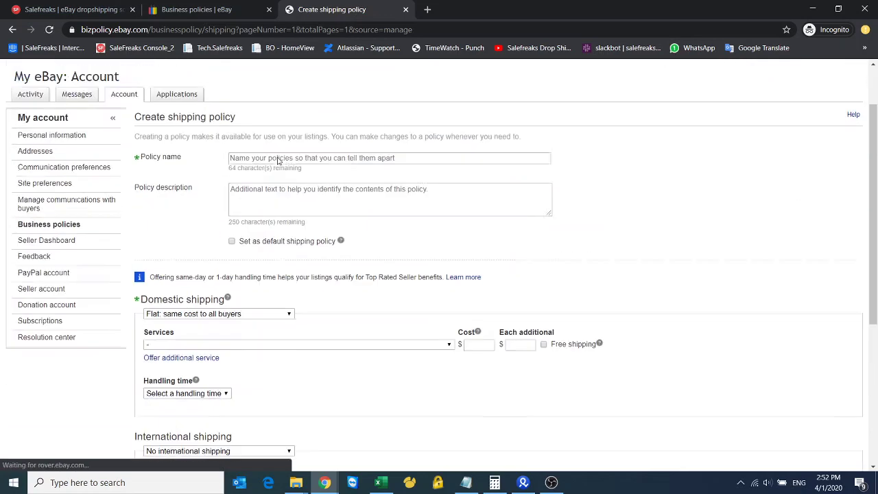
{"action": "left_click", "coordinate": [274, 224]}
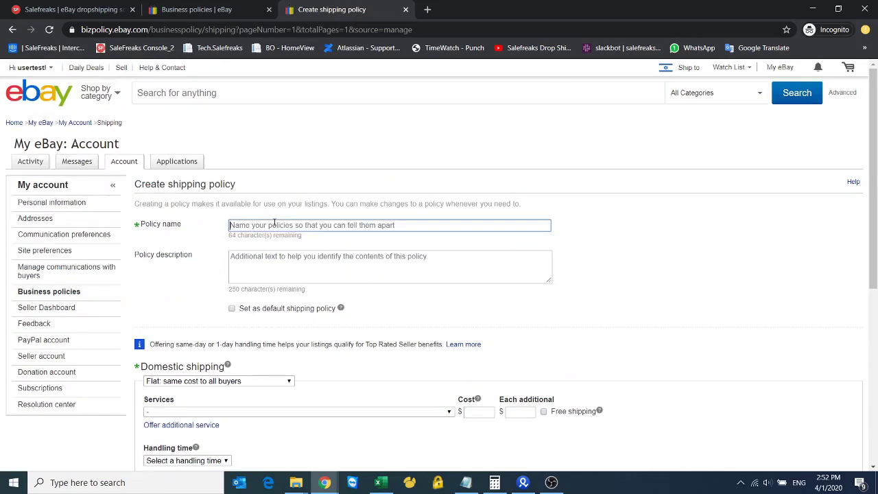
{"action": "type", "text": "shipping policy"}
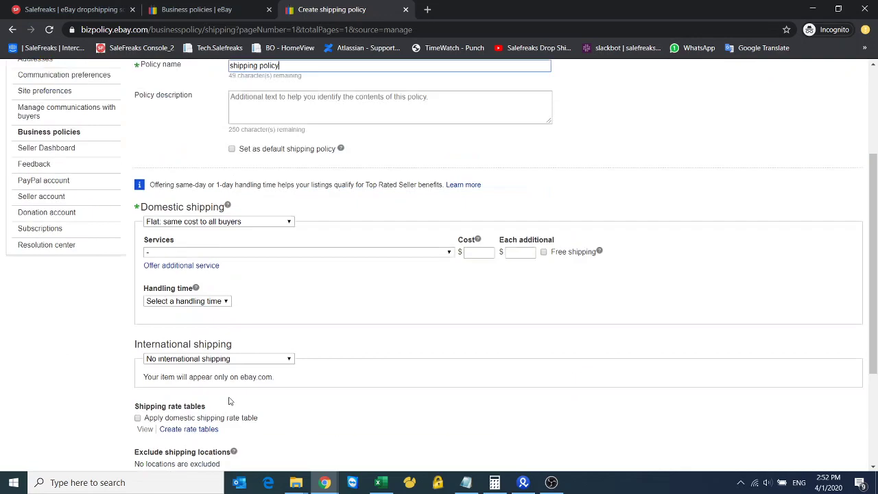
{"action": "scroll", "coordinate": [223, 385], "scroll_direction": "down", "scroll_amount": 3}
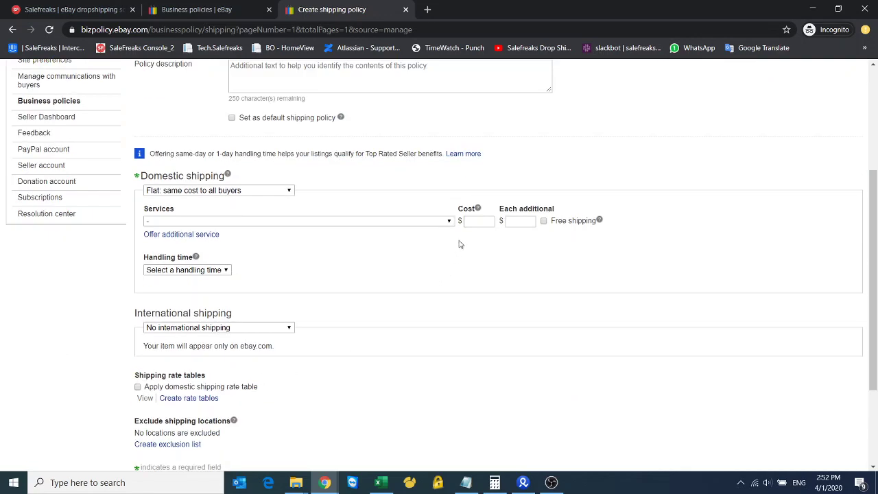
Choose Expedited Shipping (1 to 3 business days), 3 business days handling, and free shipping
{"action": "left_click", "coordinate": [449, 223]}
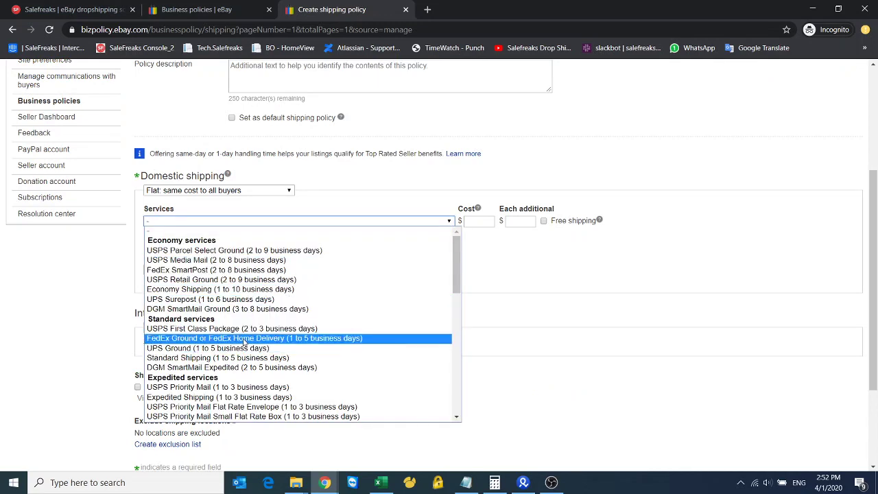
{"action": "left_click", "coordinate": [249, 398]}
{"action": "left_click", "coordinate": [223, 270]}
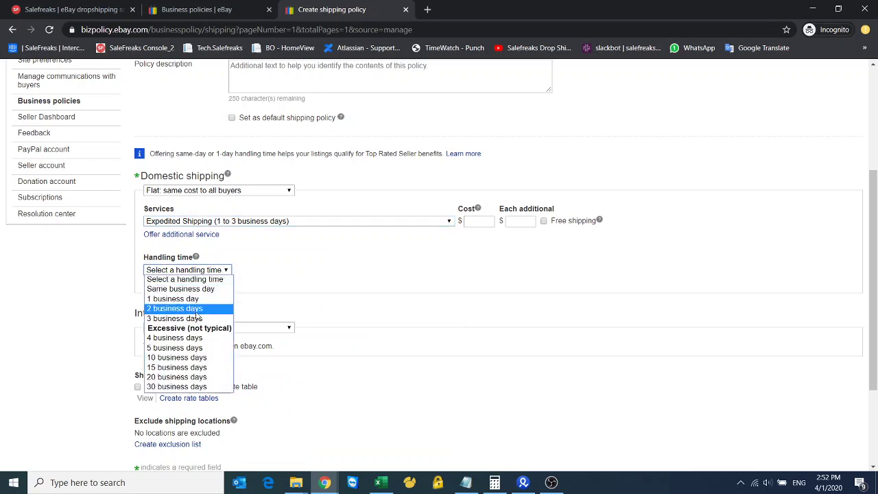
{"action": "left_click", "coordinate": [179, 316]}
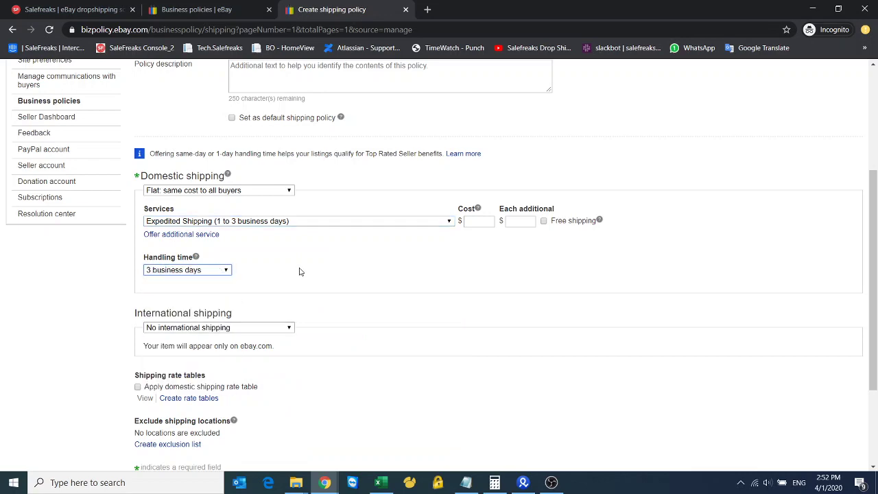
{"action": "left_click", "coordinate": [545, 221]}
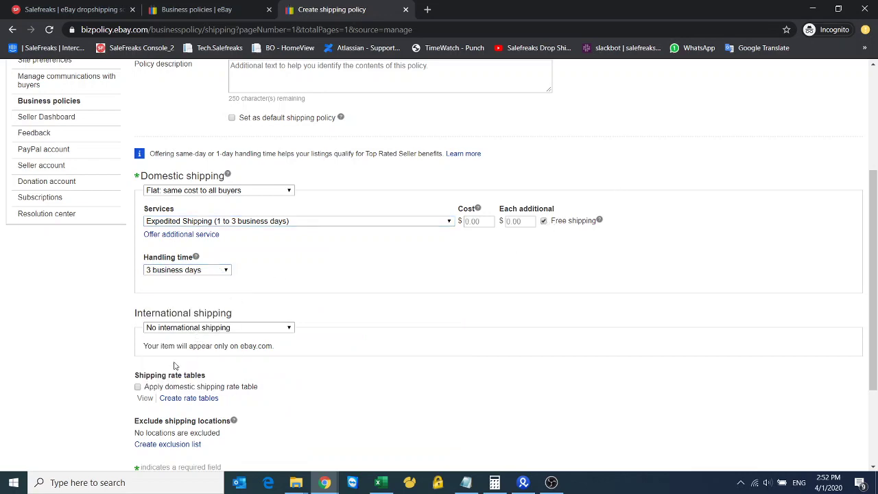
Exclude Alaska/Hawaii, US Protectorates, APO/FPO and PO Box, then save the shipping policy
{"action": "scroll", "coordinate": [165, 372], "scroll_direction": "down", "scroll_amount": 2}
{"action": "left_click", "coordinate": [161, 310]}
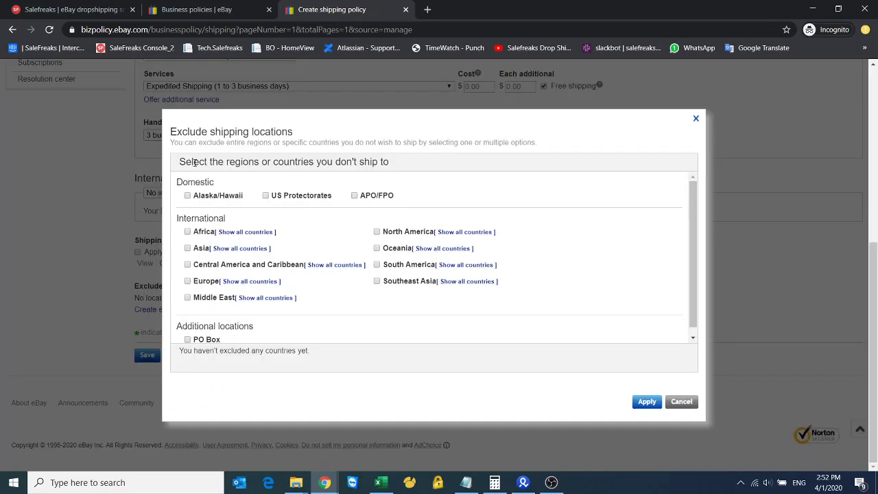
{"action": "left_click", "coordinate": [187, 196]}
{"action": "left_click", "coordinate": [266, 196]}
{"action": "left_click", "coordinate": [354, 195]}
{"action": "scroll", "coordinate": [318, 218], "scroll_direction": "down", "scroll_amount": 1}
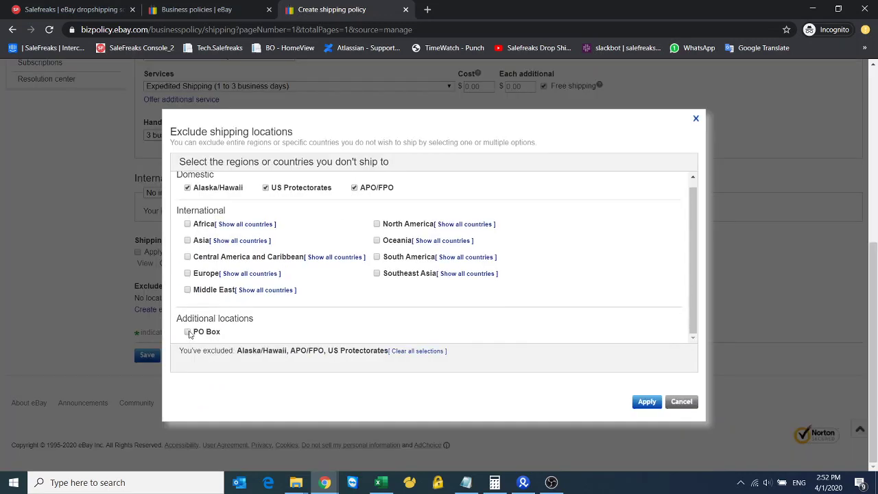
{"action": "left_click", "coordinate": [188, 332]}
{"action": "left_click", "coordinate": [648, 404]}
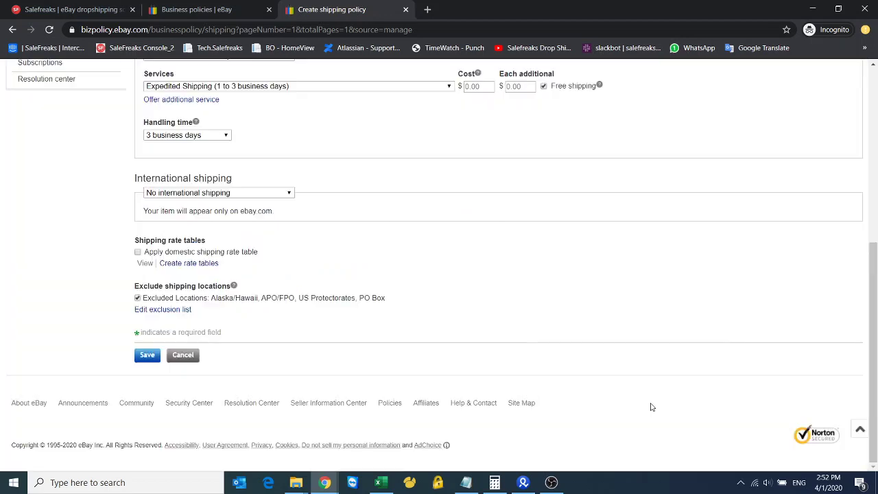
{"action": "left_click", "coordinate": [153, 358]}
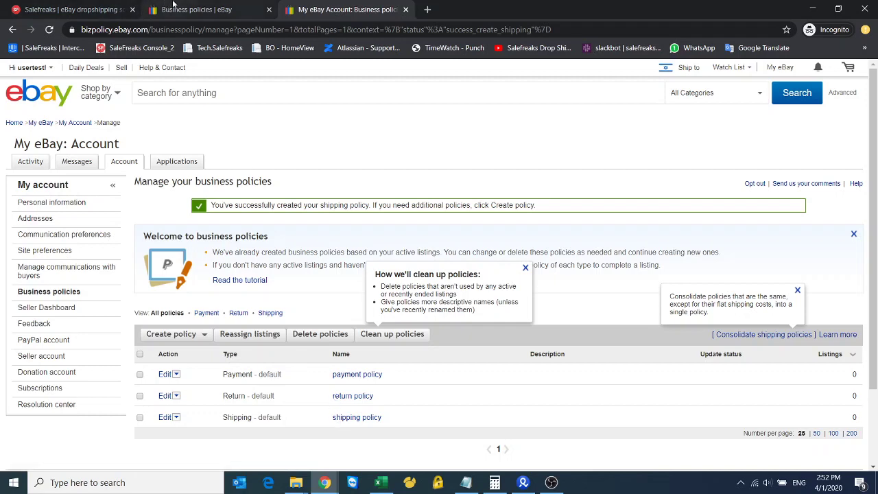
Switch to the SaleFreaks website and start the free trial sign-up
{"action": "left_click", "coordinate": [173, 7]}
{"action": "left_click", "coordinate": [74, 9]}
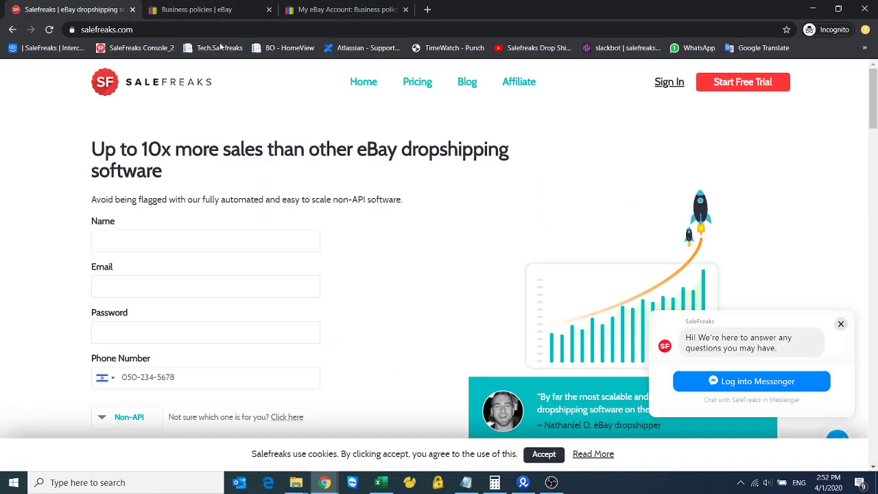
{"action": "left_click", "coordinate": [764, 84]}
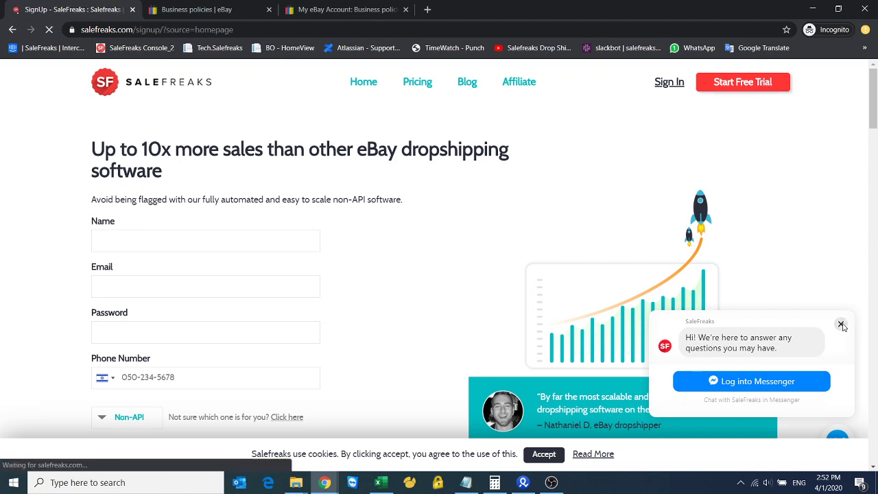
Compare the plans and settle on the Non API Solution
{"action": "scroll", "coordinate": [334, 241], "scroll_direction": "down", "scroll_amount": 2}
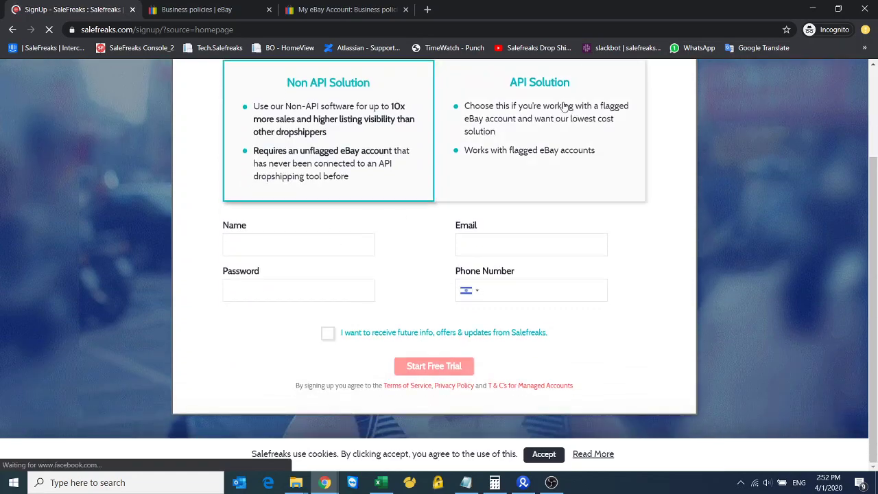
{"action": "scroll", "coordinate": [561, 108], "scroll_direction": "up", "scroll_amount": 2}
{"action": "left_click", "coordinate": [553, 249]}
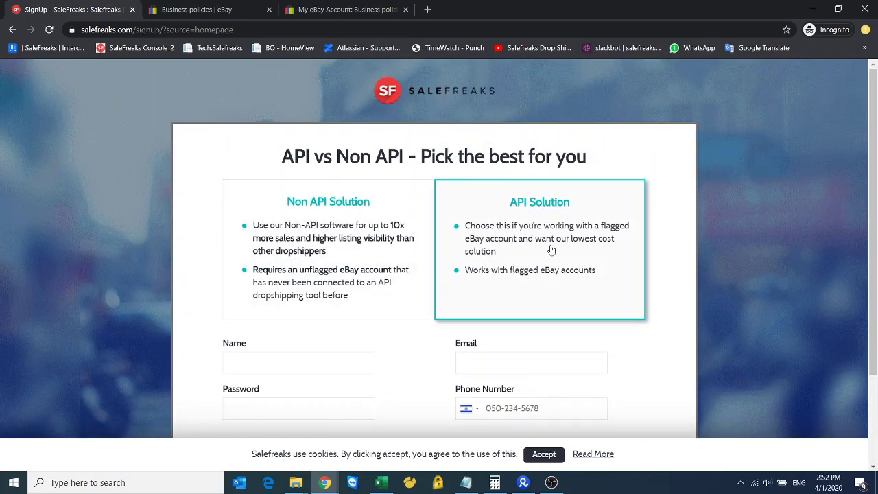
{"action": "left_click", "coordinate": [301, 243]}
{"action": "scroll", "coordinate": [301, 243], "scroll_direction": "down", "scroll_amount": 2}
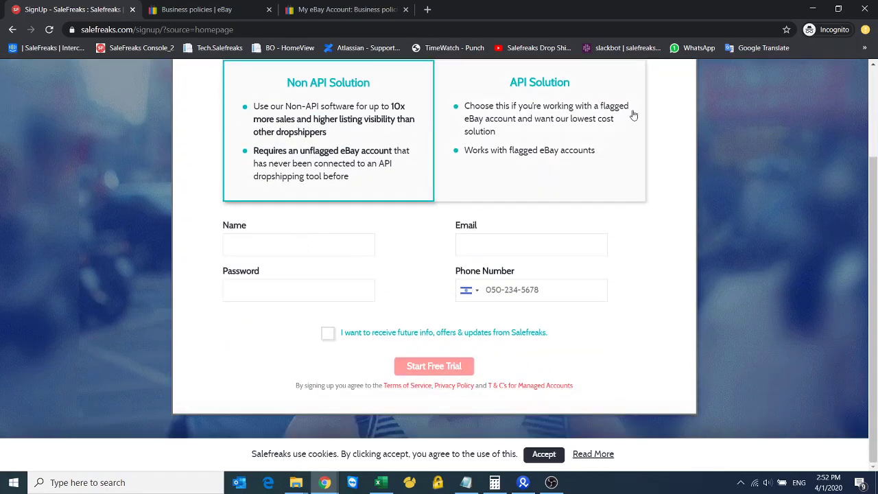
{"action": "left_click", "coordinate": [549, 132]}
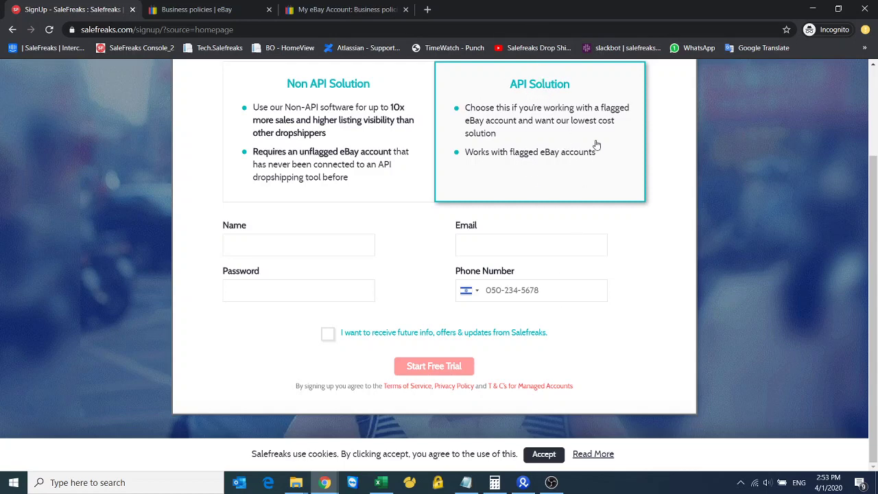
{"action": "left_click", "coordinate": [287, 165]}
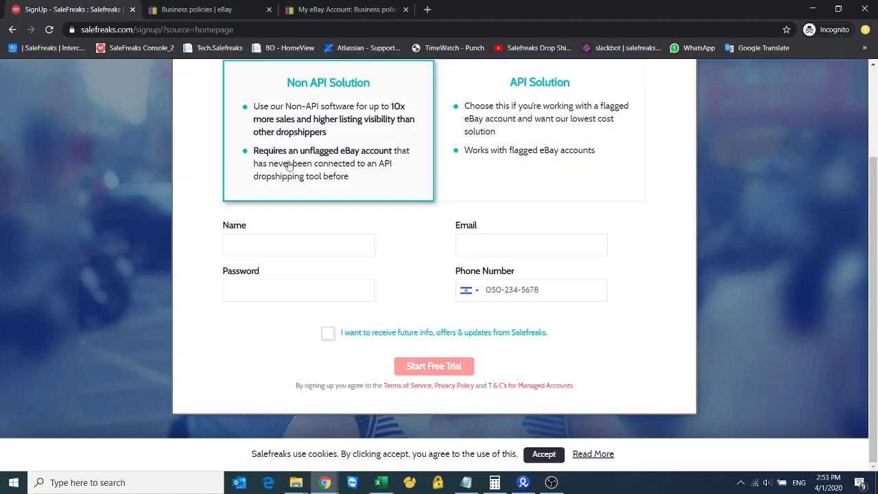
{"action": "scroll", "coordinate": [288, 165], "scroll_direction": "up", "scroll_amount": 2}
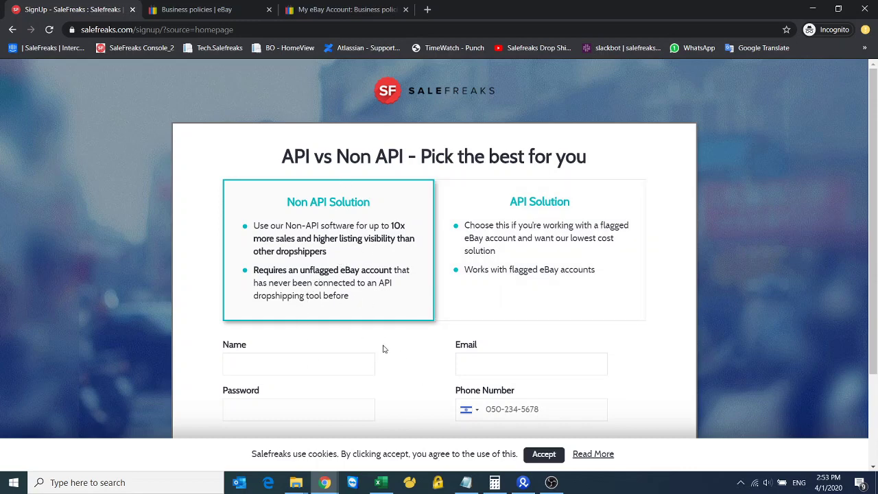
Enter the sign-up name and e-mail address, adding the missing @ to the e-mail
{"action": "scroll", "coordinate": [329, 361], "scroll_direction": "down", "scroll_amount": 3}
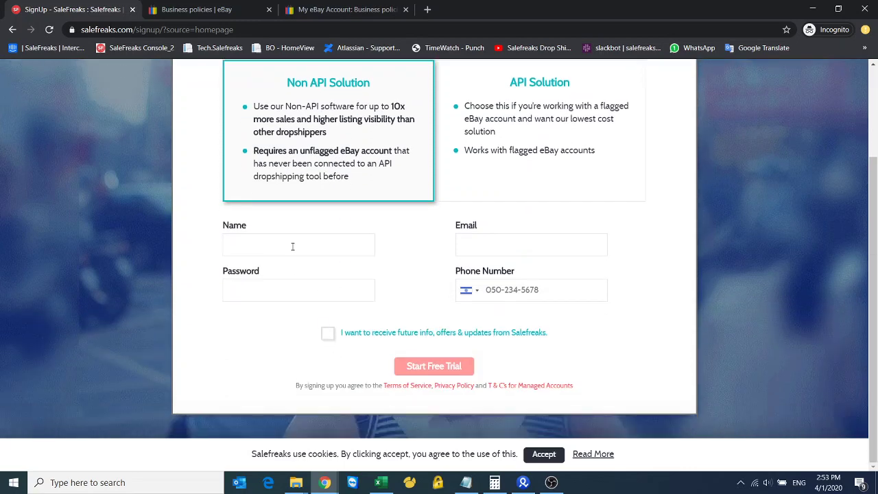
{"action": "left_click", "coordinate": [292, 246]}
{"action": "type", "text": "user"}
{"action": "left_click", "coordinate": [506, 252]}
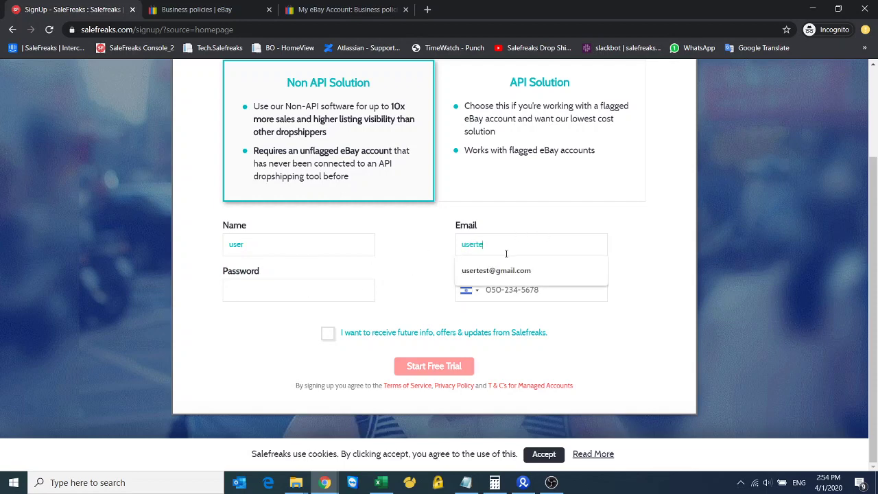
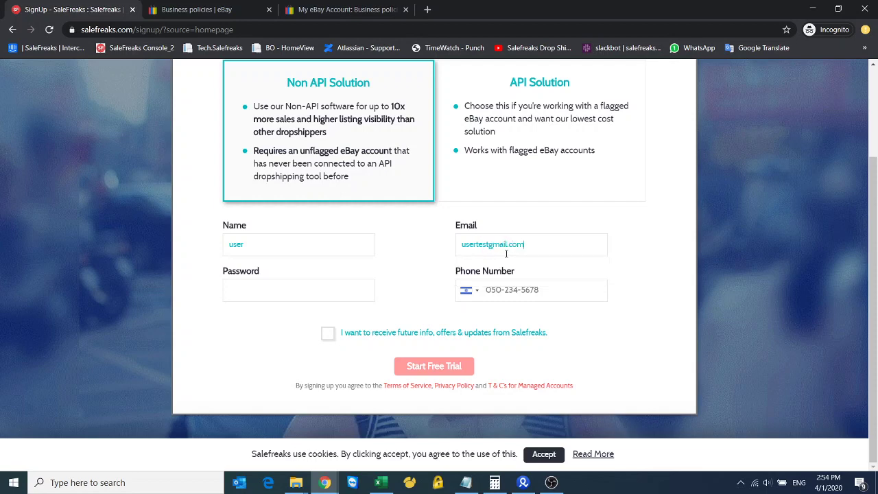
{"action": "left_click", "coordinate": [488, 246]}
{"action": "type", "text": "@"}
Fill in the account password and phone number, and opt in to offers and updates
{"action": "left_click", "coordinate": [300, 287]}
{"action": "type", "text": "12"}
{"action": "left_click", "coordinate": [491, 290]}
{"action": "left_click", "coordinate": [327, 333]}
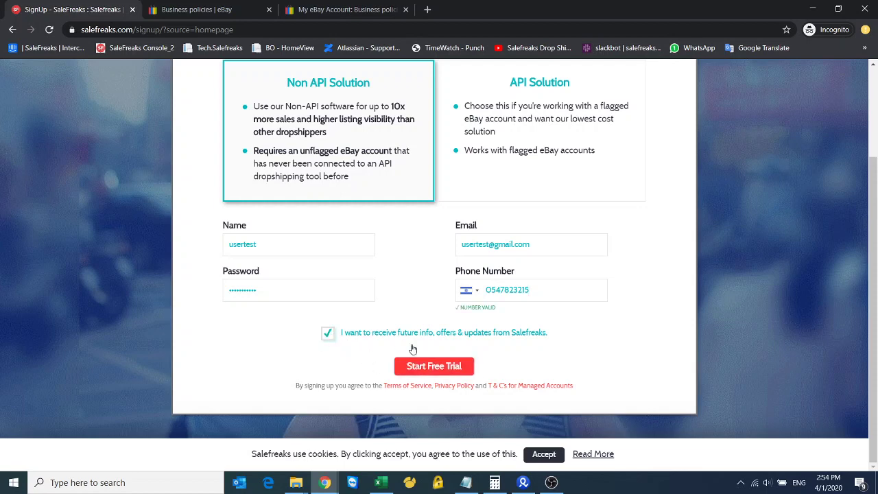
Submit the free trial sign-up, then alter the already-taken e-mail with '123' and resubmit
{"action": "left_click", "coordinate": [430, 371]}
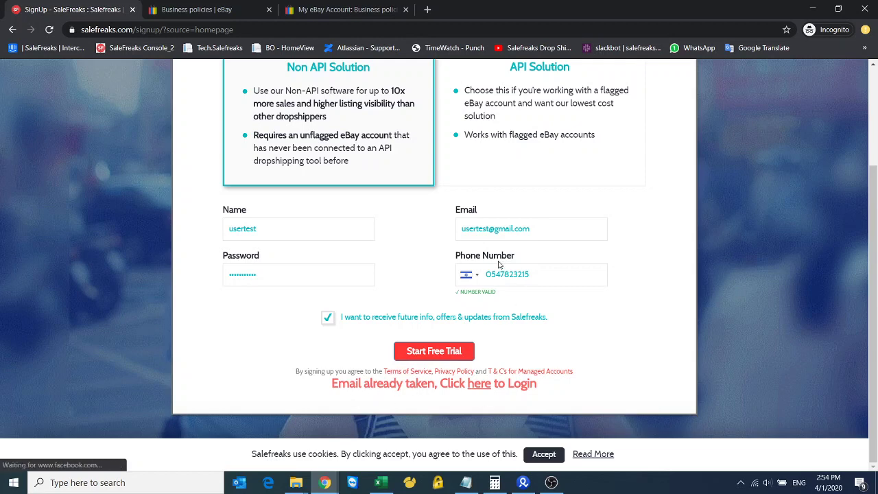
{"action": "left_click", "coordinate": [489, 230]}
{"action": "type", "text": "123"}
{"action": "left_click", "coordinate": [469, 351]}
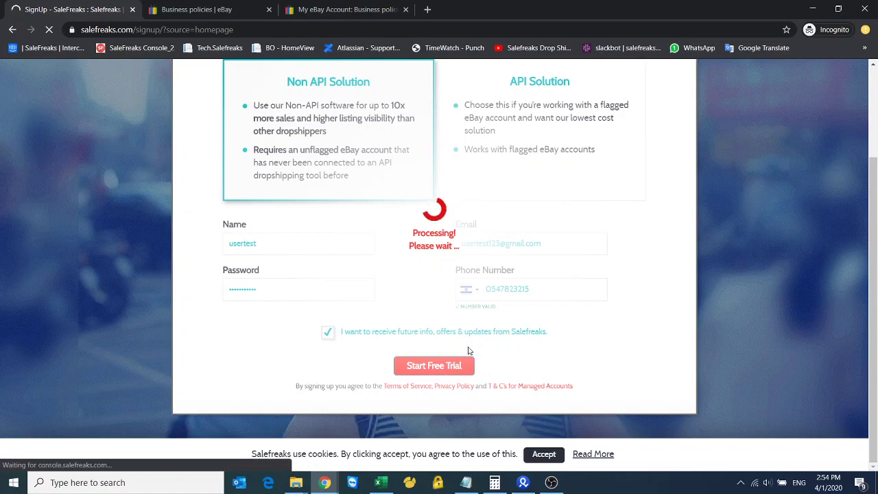
Go to My eBay Selling Overview and dismiss its welcome message
{"action": "left_click", "coordinate": [350, 9]}
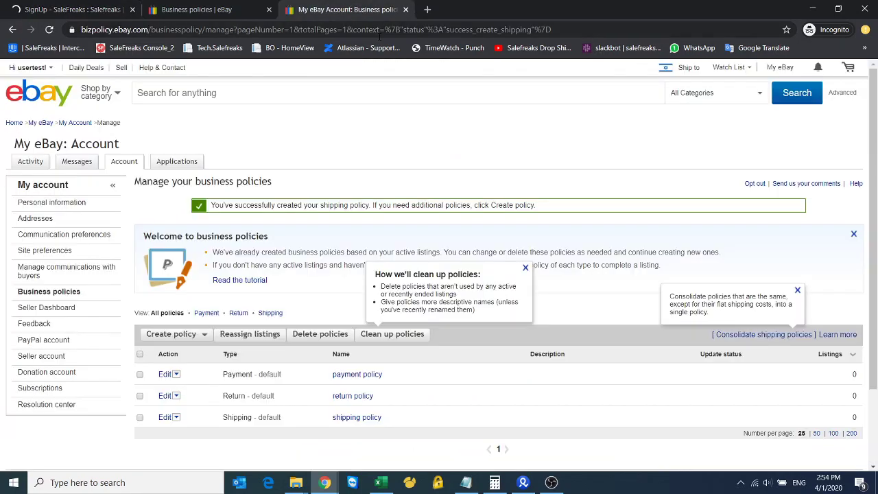
{"action": "left_click", "coordinate": [27, 68]}
{"action": "mouse_move", "coordinate": [780, 69]}
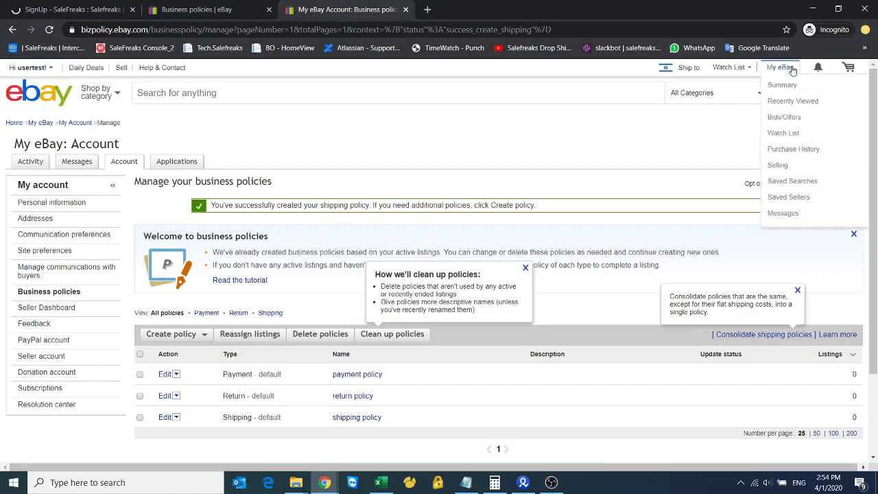
{"action": "left_click", "coordinate": [780, 166]}
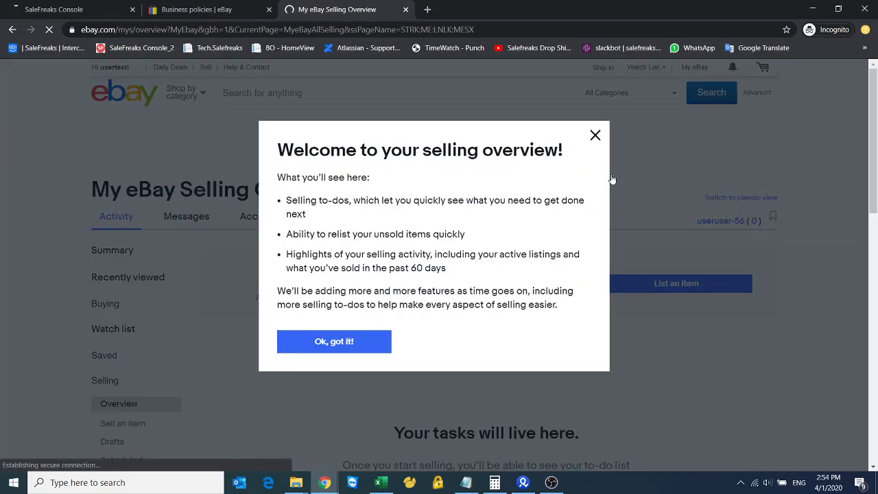
{"action": "left_click", "coordinate": [595, 135]}
Select the seller's username text on the Selling Overview page
{"action": "scroll", "coordinate": [402, 128], "scroll_direction": "down", "scroll_amount": 6}
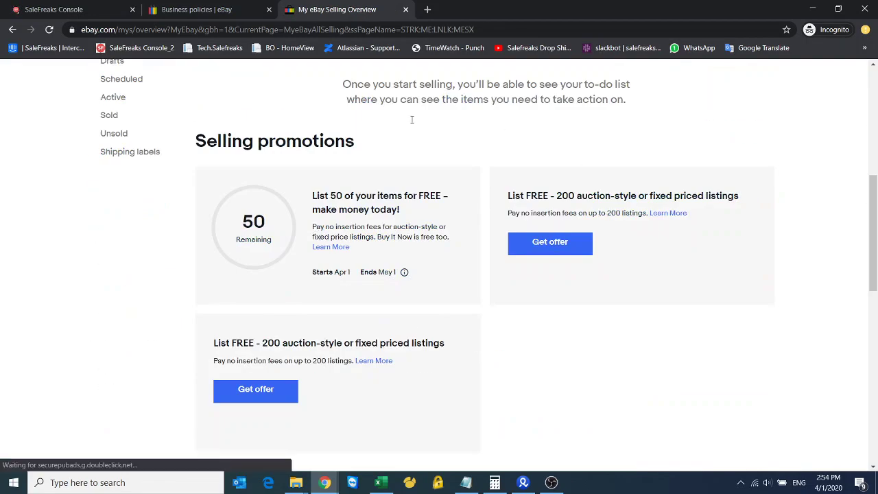
{"action": "scroll", "coordinate": [402, 127], "scroll_direction": "up", "scroll_amount": 6}
{"action": "left_click", "coordinate": [700, 284]}
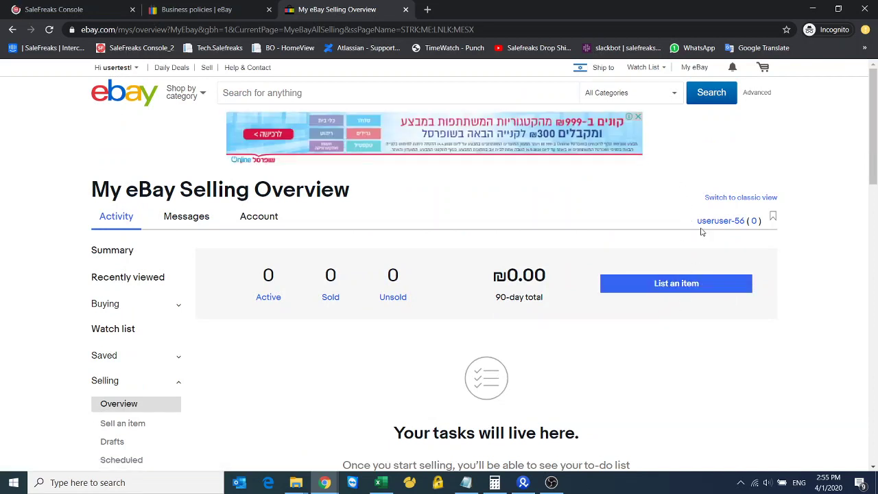
{"action": "left_click_drag", "start_coordinate": [699, 227], "coordinate": [747, 226]}
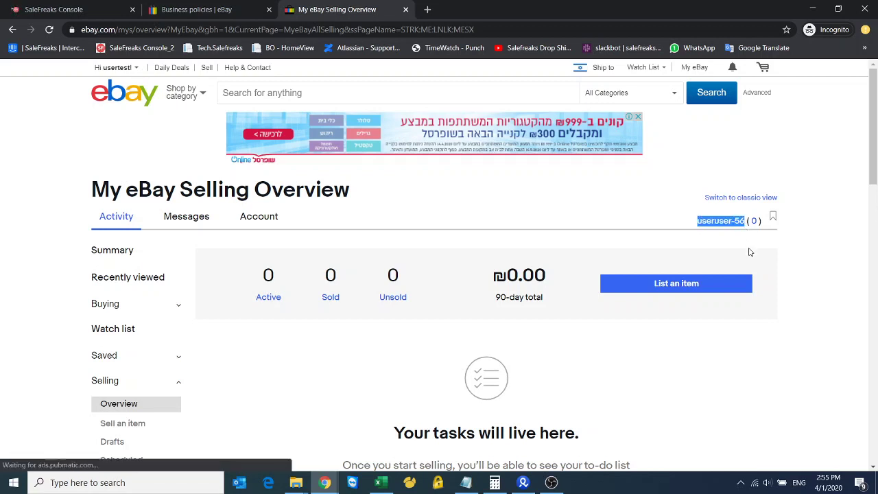
Choose US as the eBay site in SaleFreaks' Add Account form
{"action": "left_click", "coordinate": [71, 8]}
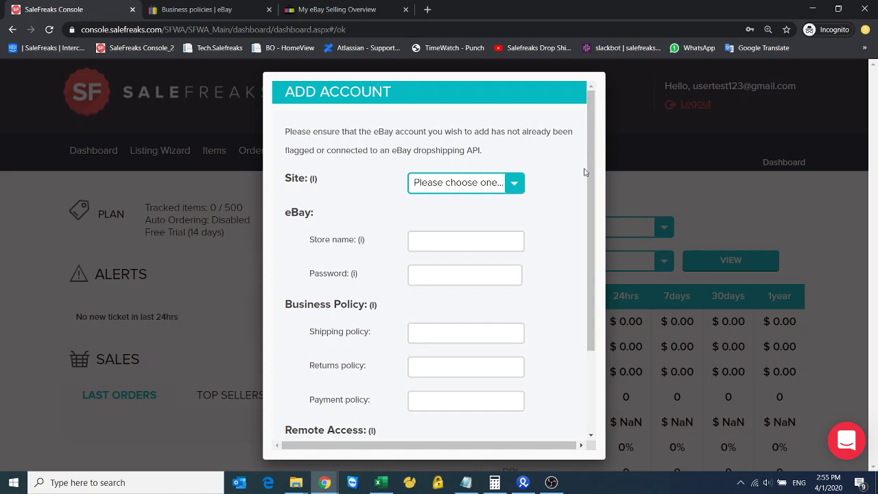
{"action": "left_click", "coordinate": [516, 184]}
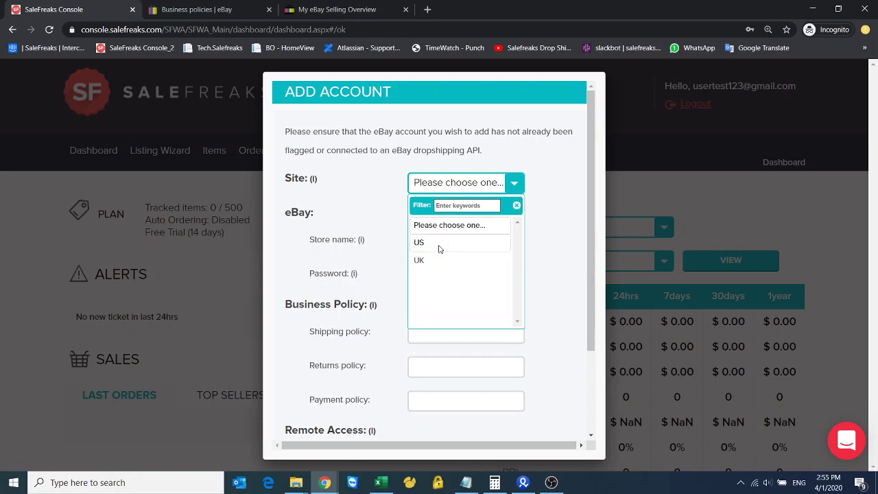
{"action": "left_click", "coordinate": [440, 249]}
{"action": "left_click", "coordinate": [511, 183]}
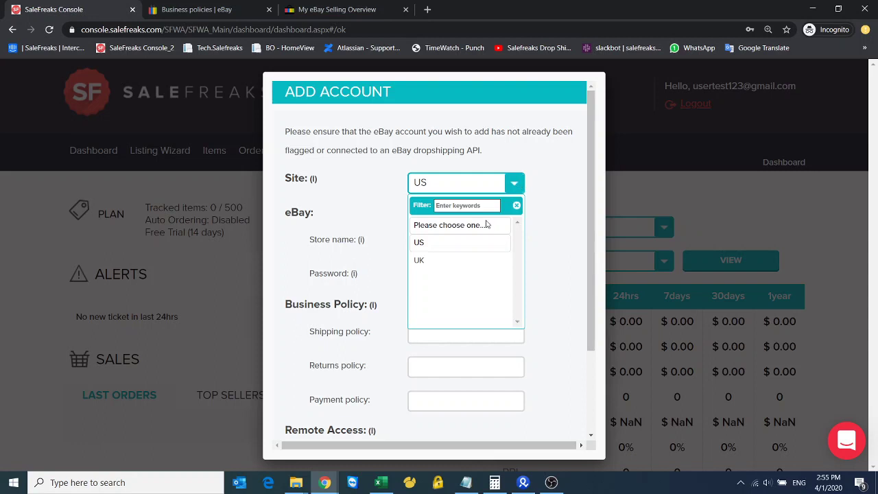
{"action": "left_click", "coordinate": [437, 242]}
Copy the seller's username from the eBay selling overview after a failed paste
{"action": "left_click", "coordinate": [437, 243]}
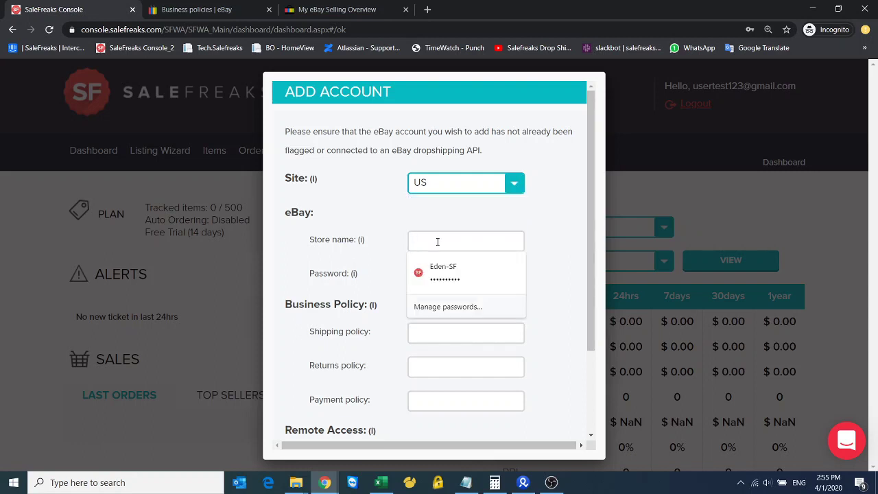
{"action": "key", "text": "ctrl+v"}
{"action": "key", "text": "ctrl+z"}
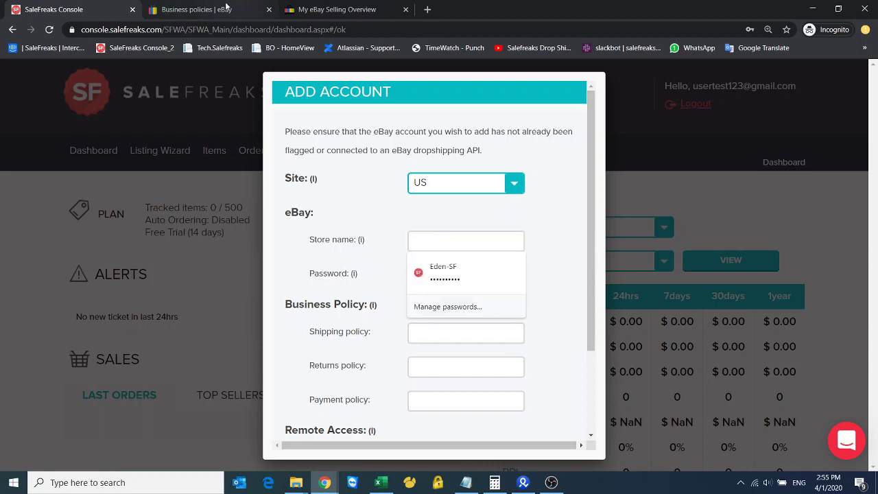
{"action": "left_click", "coordinate": [336, 9]}
{"action": "right_click", "coordinate": [718, 221]}
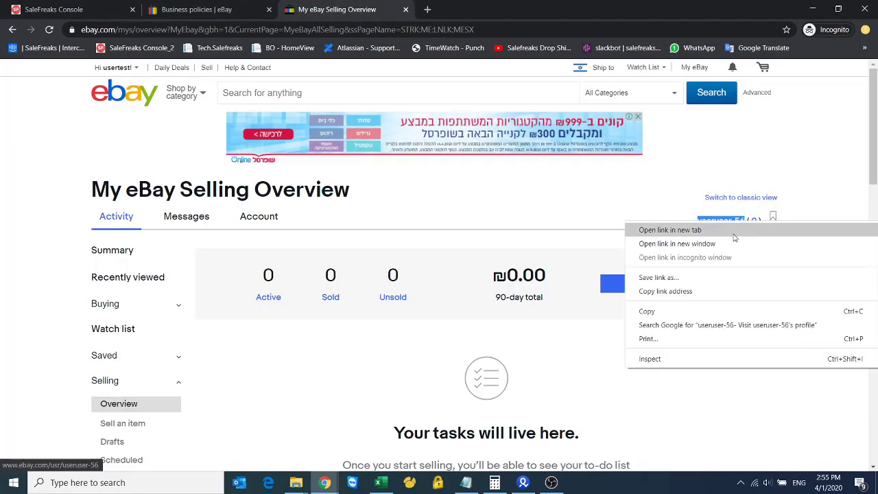
{"action": "left_click", "coordinate": [662, 308]}
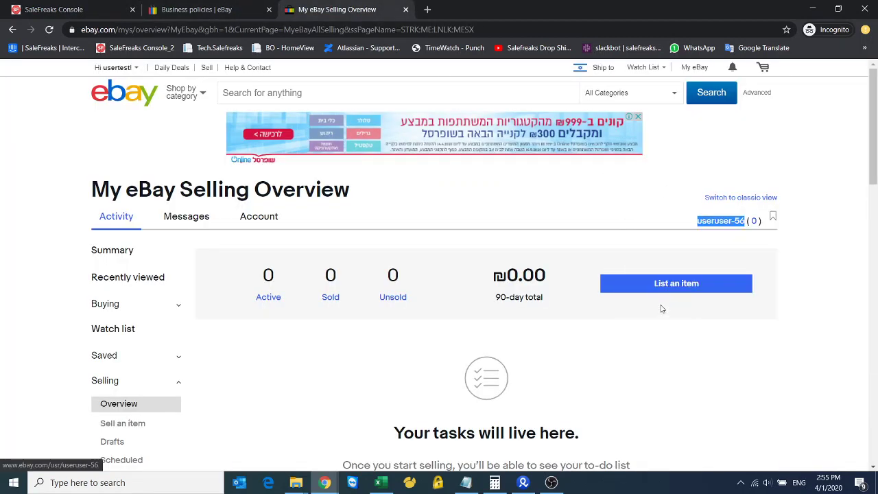
{"action": "left_click", "coordinate": [53, 9]}
Paste the username as the eBay store name and trim the extra text around it
{"action": "key", "text": "ctrl+v"}
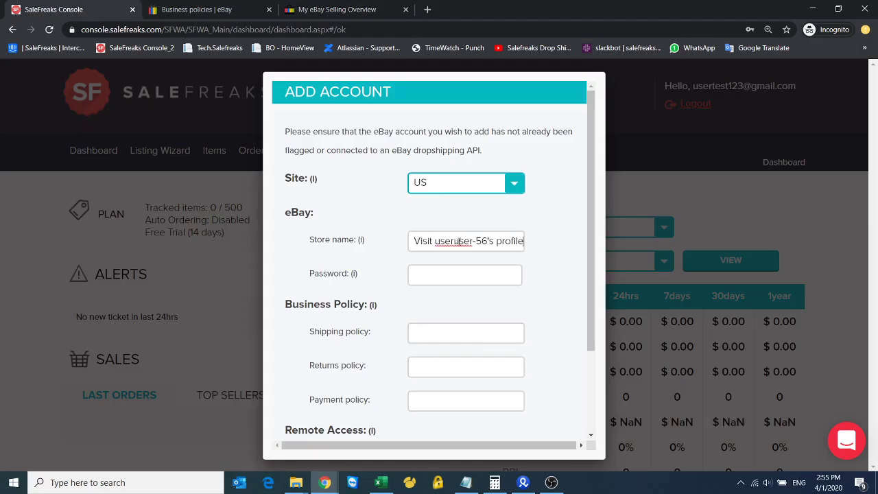
{"action": "left_click_drag", "start_coordinate": [430, 241], "coordinate": [387, 249]}
{"action": "key", "text": "BackSpace"}
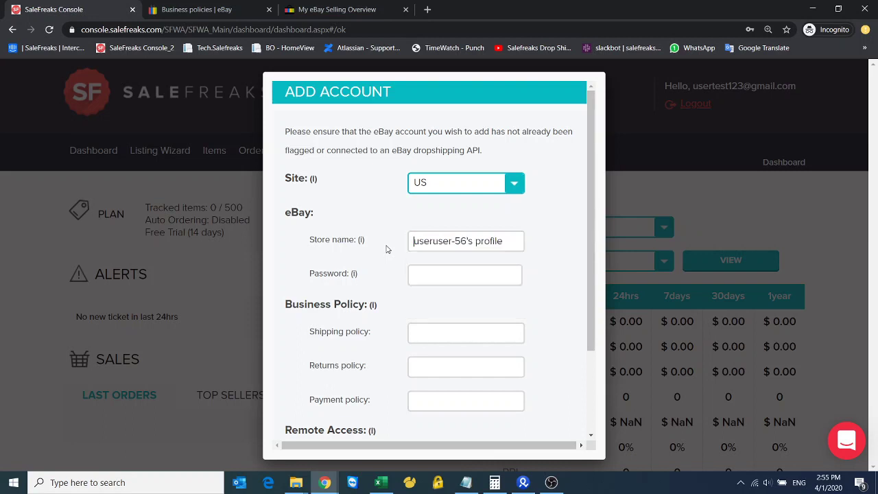
{"action": "left_click", "coordinate": [507, 241]}
{"action": "key", "text": "BackSpace"}
{"action": "key", "text": "BackSpace"}
{"action": "key", "text": "BackSpace"}
{"action": "key", "text": "BackSpace"}
{"action": "key", "text": "BackSpace"}
{"action": "key", "text": "BackSpace"}
{"action": "key", "text": "BackSpace"}
{"action": "key", "text": "BackSpace"}
{"action": "key", "text": "BackSpace"}
{"action": "key", "text": "BackSpace"}
{"action": "left_click", "coordinate": [308, 8]}
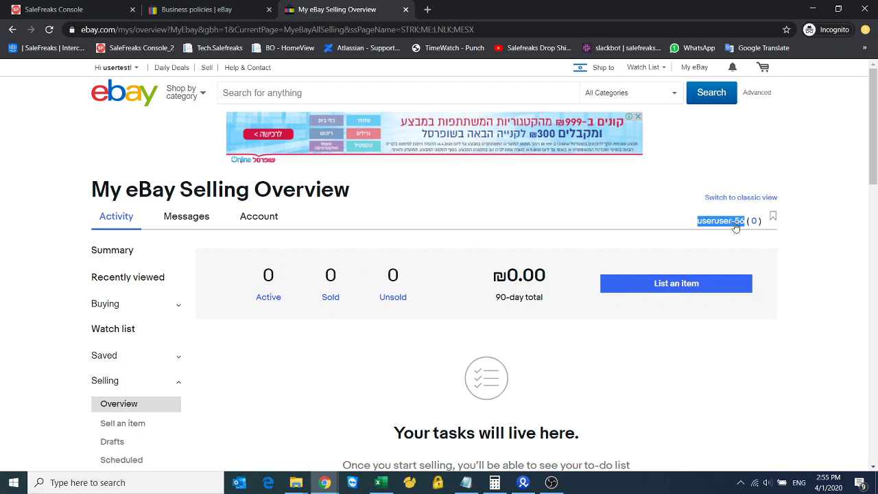
{"action": "left_click", "coordinate": [54, 9]}
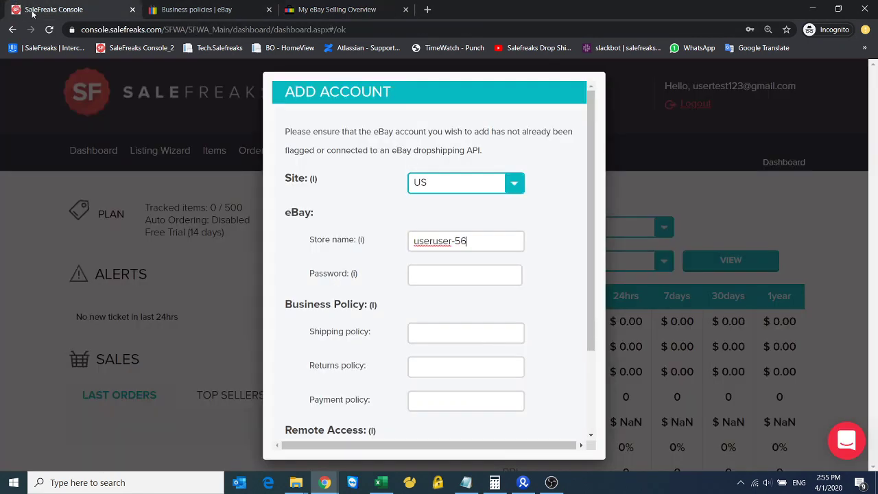
Enter the eBay account password and review the eBay selling and policies pages
{"action": "left_click", "coordinate": [483, 278]}
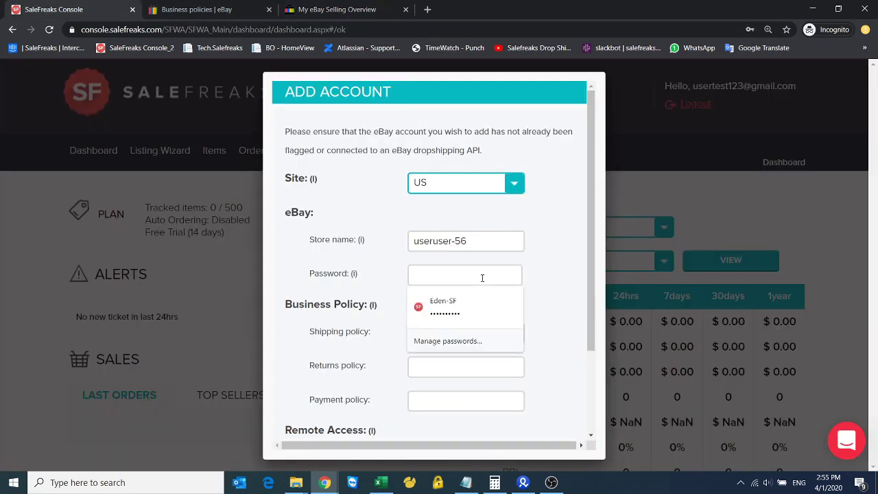
{"action": "type", "text": "********"}
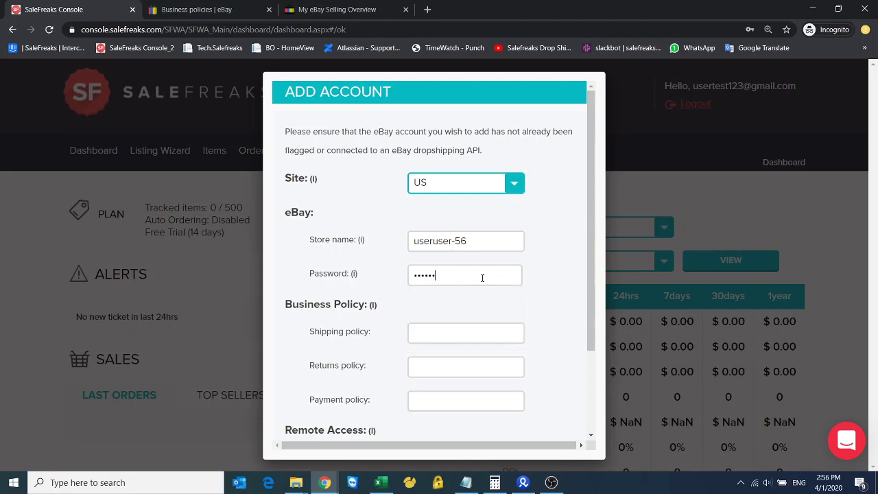
{"action": "type", "text": "****"}
{"action": "left_click", "coordinate": [347, 8]}
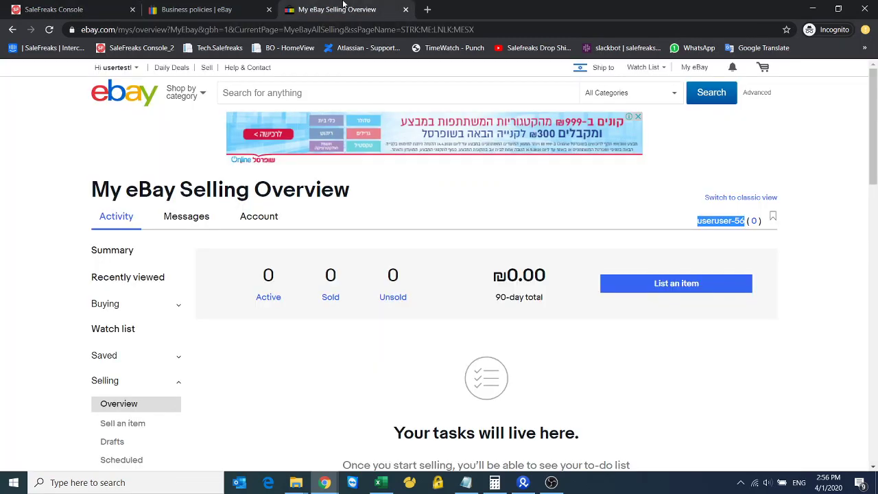
{"action": "left_click", "coordinate": [199, 8]}
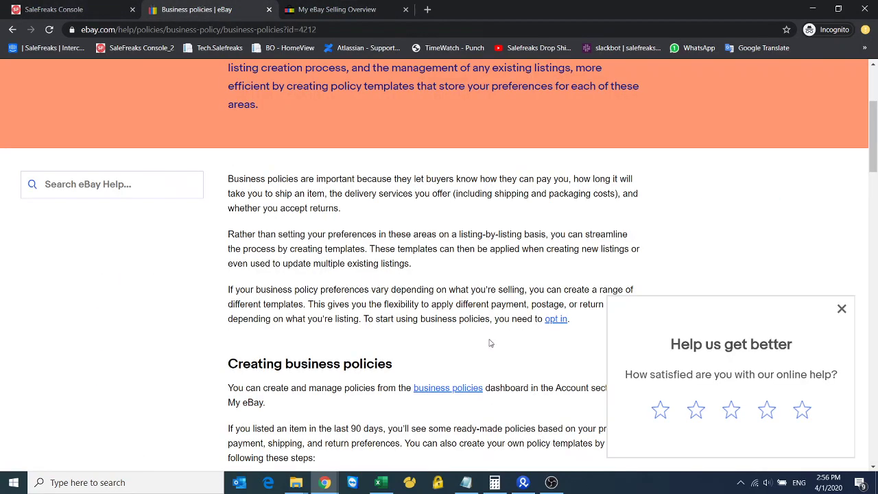
{"action": "left_click", "coordinate": [309, 8]}
Enter 'shipping policy', 'return policy' and 'payment policy' as the business policies, fixing typos
{"action": "left_click", "coordinate": [85, 8]}
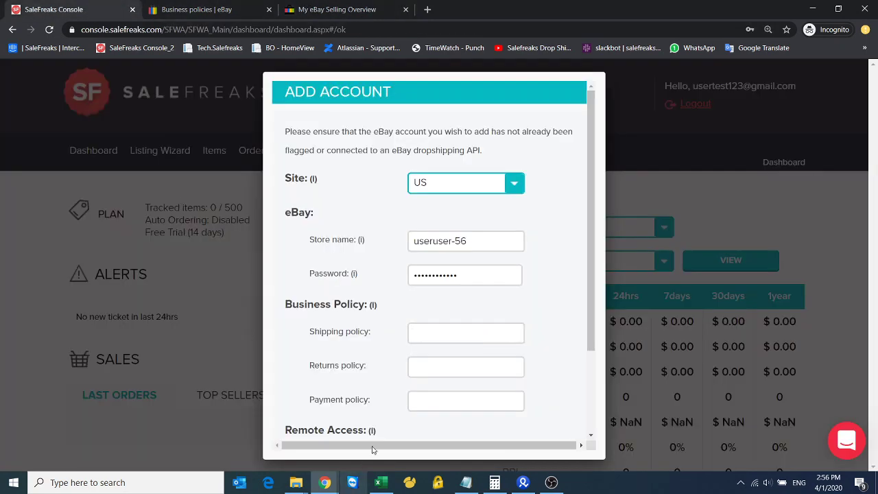
{"action": "left_click", "coordinate": [437, 337]}
{"action": "type", "text": "shipping pol"}
{"action": "key", "text": "BackSpace"}
{"action": "type", "text": "olicy"}
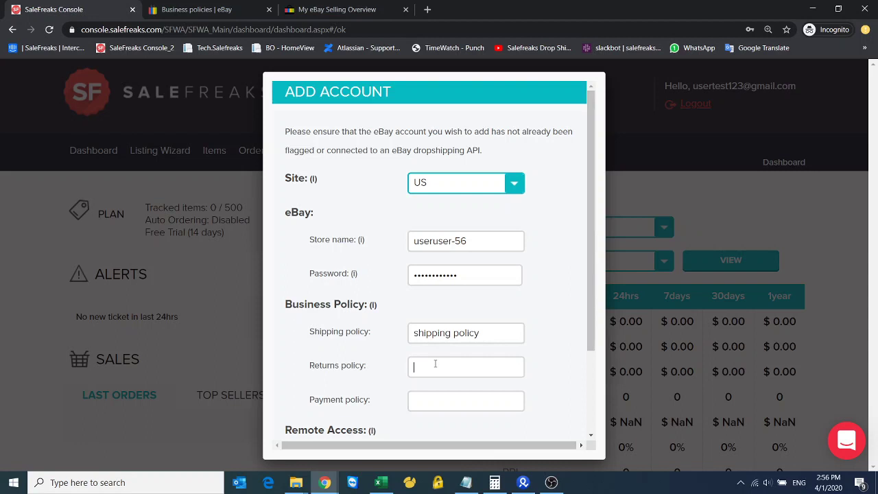
{"action": "type", "text": "return policy"}
{"action": "left_click", "coordinate": [434, 397]}
{"action": "type", "text": "payment"}
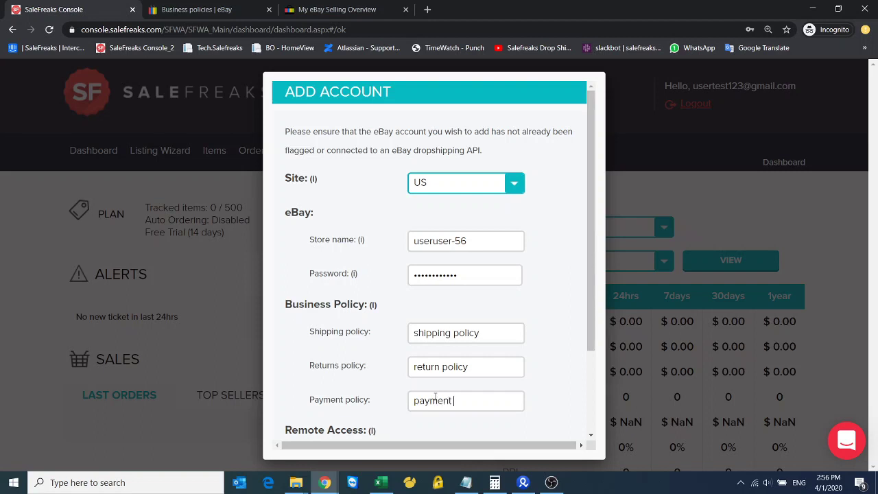
{"action": "type", "text": " polict"}
{"action": "key", "text": "ctrl+shift+Left"}
{"action": "type", "text": "policy"}
{"action": "scroll", "coordinate": [484, 350], "scroll_direction": "down", "scroll_amount": 2}
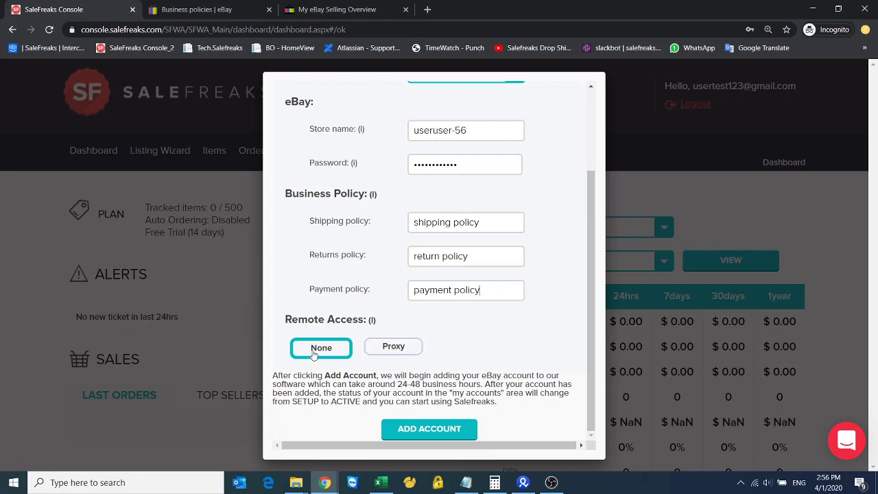
Preview Proxy remote access, revert Remote Access to None, and add the account
{"action": "left_click", "coordinate": [386, 350]}
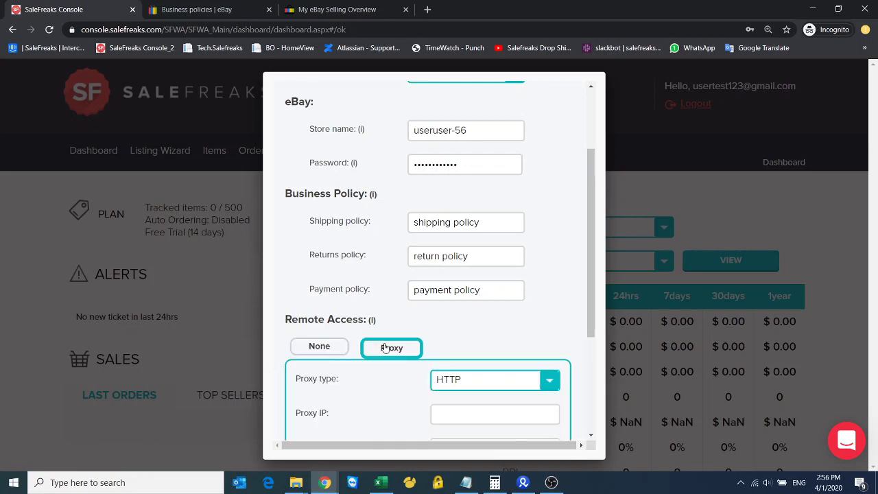
{"action": "scroll", "coordinate": [433, 384], "scroll_direction": "down", "scroll_amount": 3}
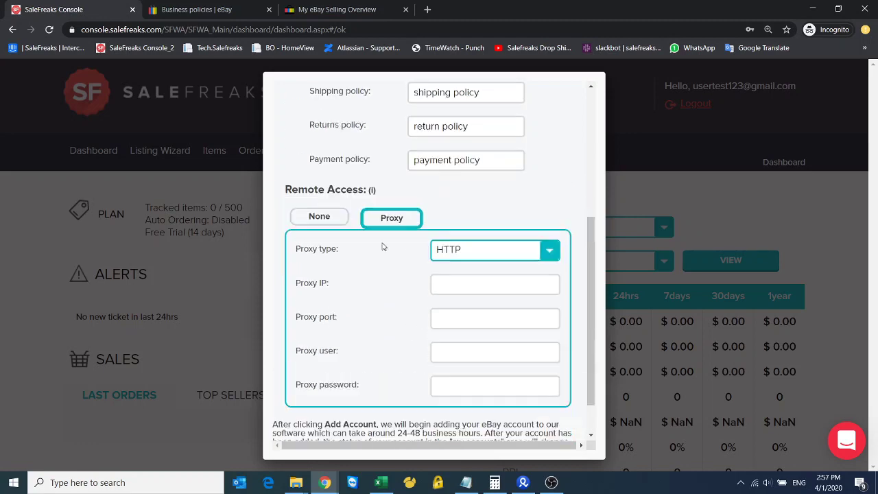
{"action": "scroll", "coordinate": [382, 247], "scroll_direction": "up", "scroll_amount": 3}
{"action": "scroll", "coordinate": [442, 360], "scroll_direction": "down", "scroll_amount": 3}
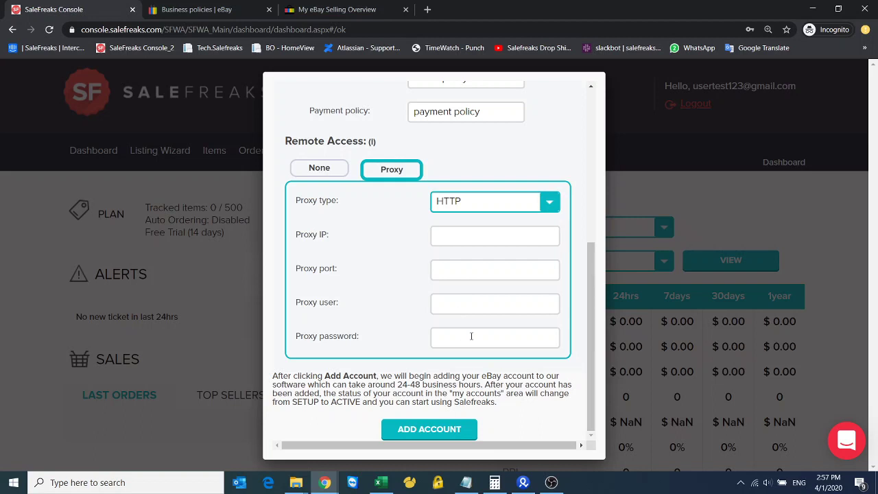
{"action": "scroll", "coordinate": [317, 245], "scroll_direction": "up", "scroll_amount": 3}
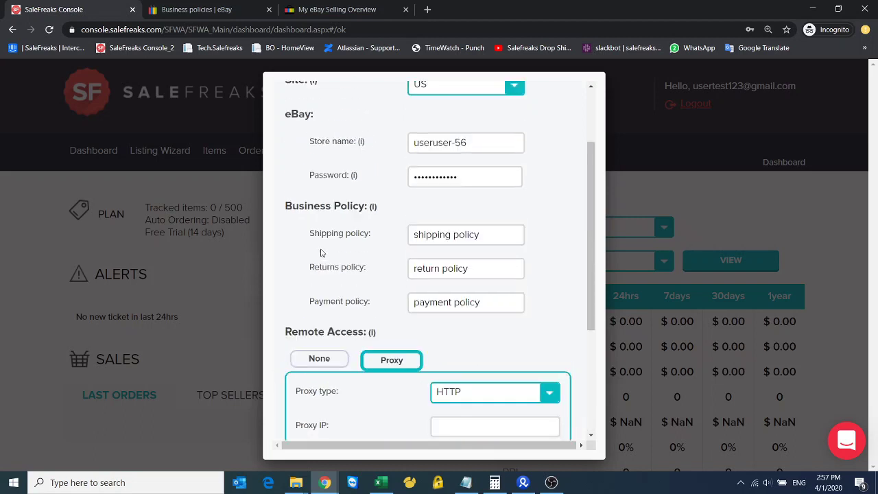
{"action": "left_click", "coordinate": [319, 359]}
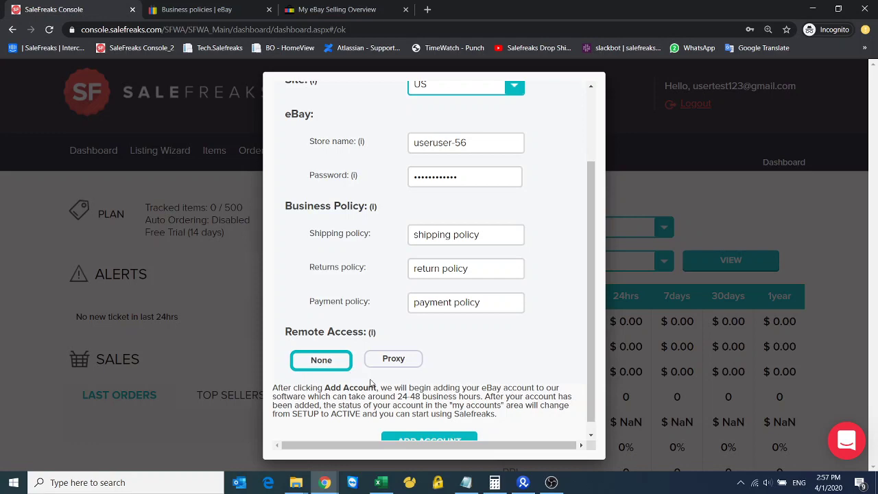
{"action": "scroll", "coordinate": [443, 425], "scroll_direction": "down", "scroll_amount": 1}
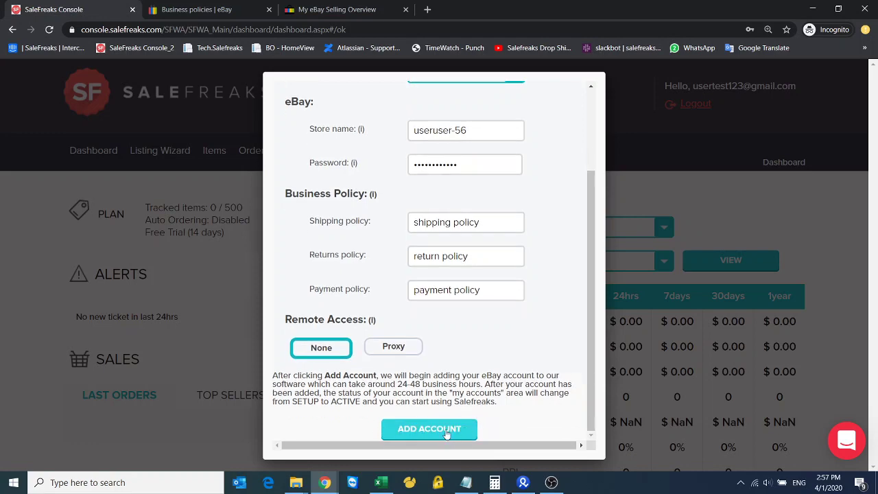
{"action": "left_click", "coordinate": [446, 430]}
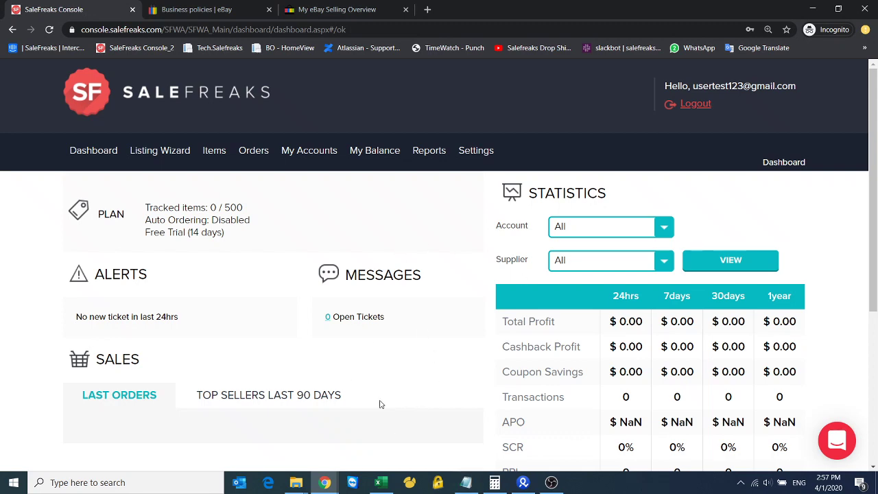
Scroll to the Accounts table and highlight the new US account's name and SETUP token status
{"action": "scroll", "coordinate": [379, 384], "scroll_direction": "down", "scroll_amount": 2}
{"action": "scroll", "coordinate": [376, 380], "scroll_direction": "down", "scroll_amount": 3}
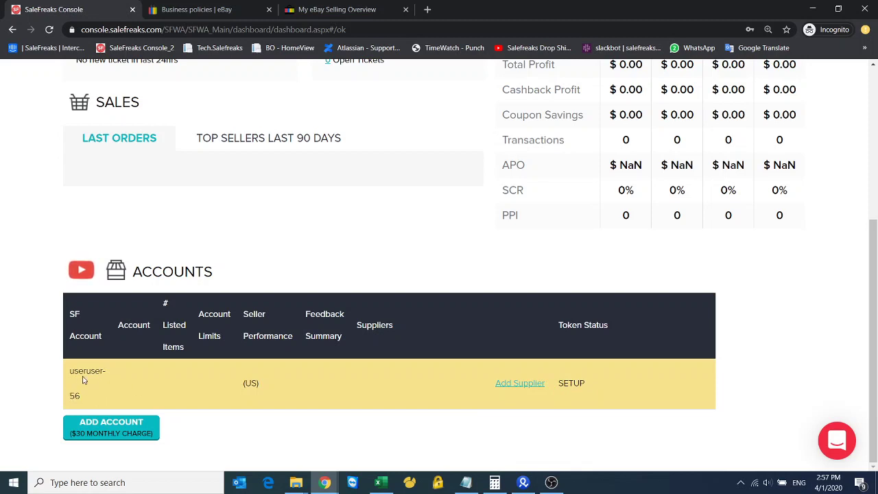
{"action": "left_click_drag", "start_coordinate": [70, 375], "coordinate": [87, 394]}
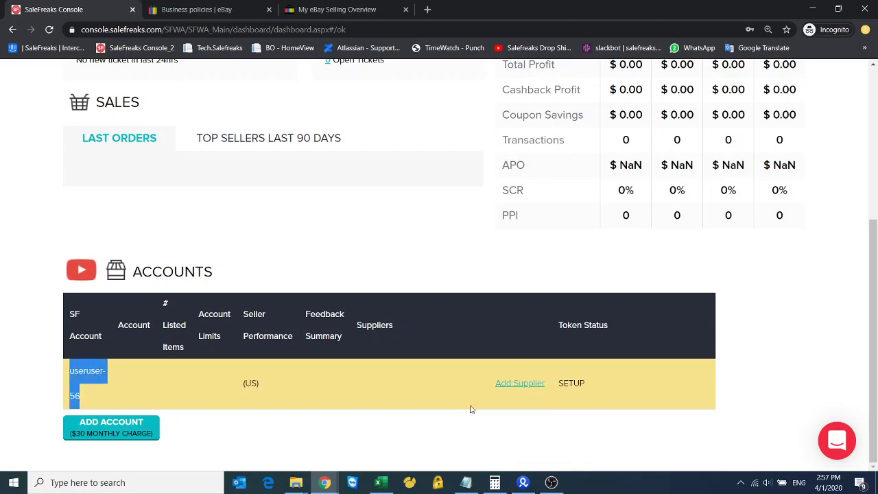
{"action": "left_click_drag", "start_coordinate": [583, 383], "coordinate": [559, 386]}
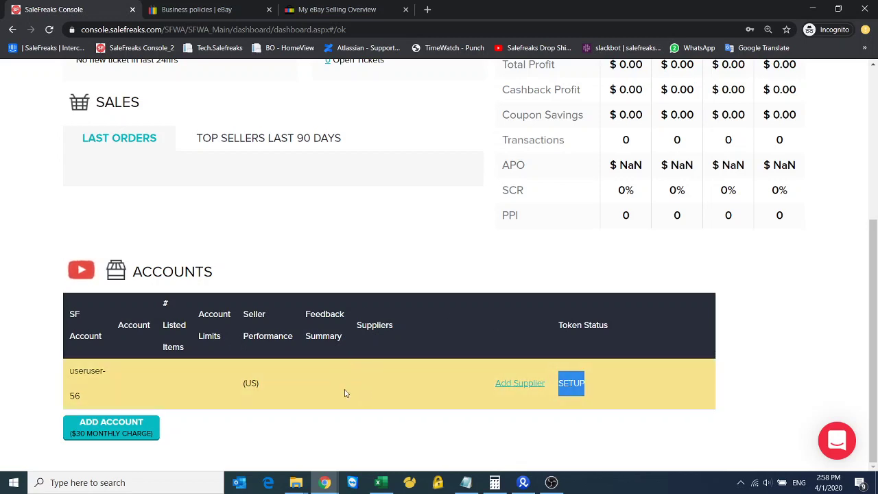
{"action": "left_click", "coordinate": [520, 387]}
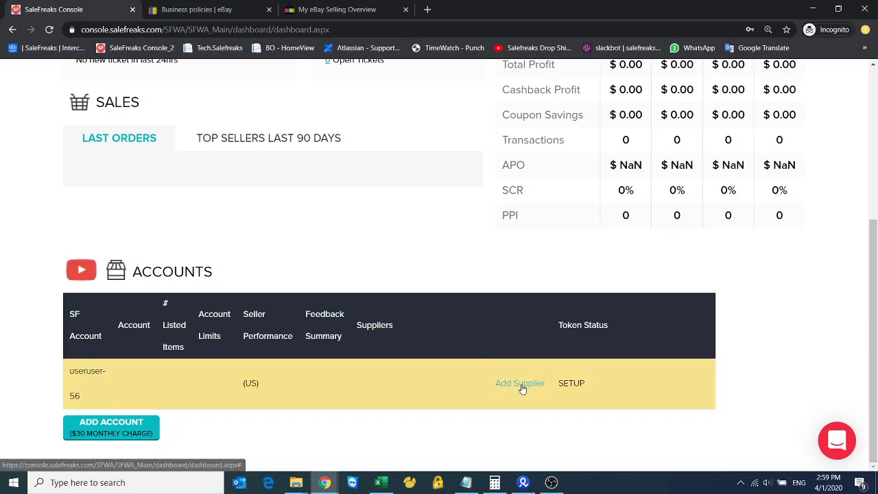
{"action": "left_click_drag", "start_coordinate": [586, 385], "coordinate": [560, 385]}
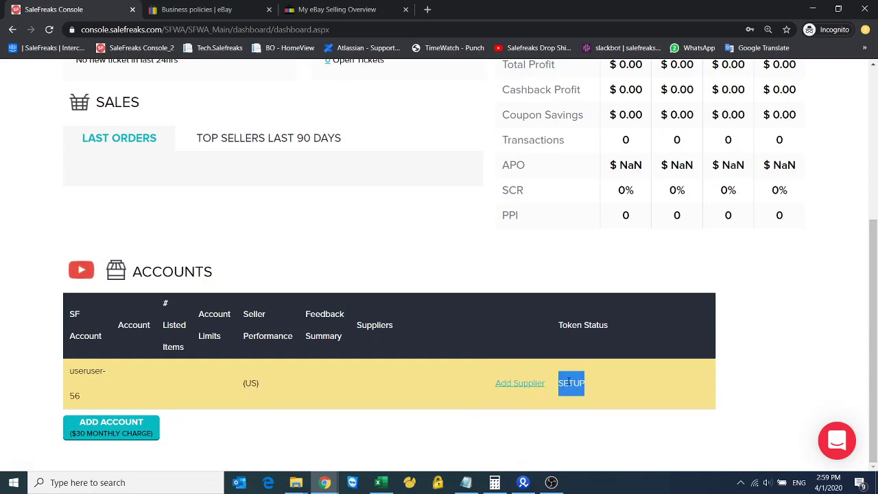
In the other console window, open Add Supplier on an account and choose Walmart as supplier
{"action": "left_click", "coordinate": [332, 484]}
{"action": "left_click", "coordinate": [302, 459]}
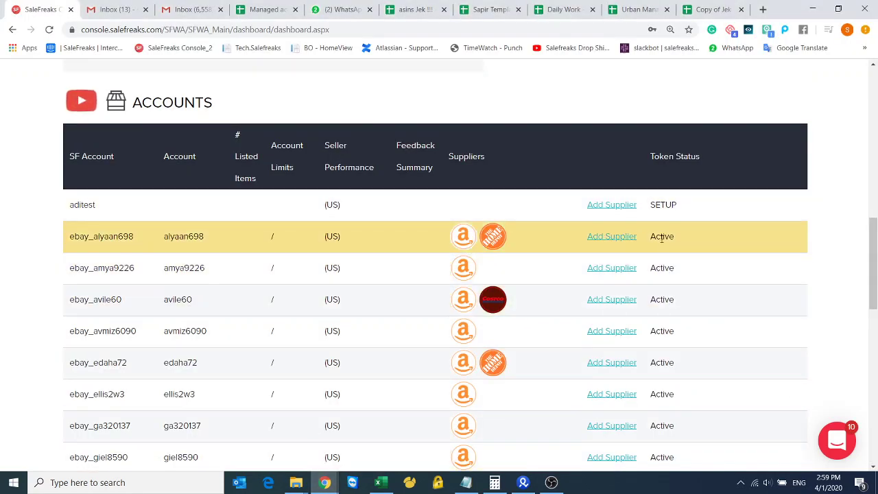
{"action": "left_click_drag", "start_coordinate": [656, 237], "coordinate": [667, 274]}
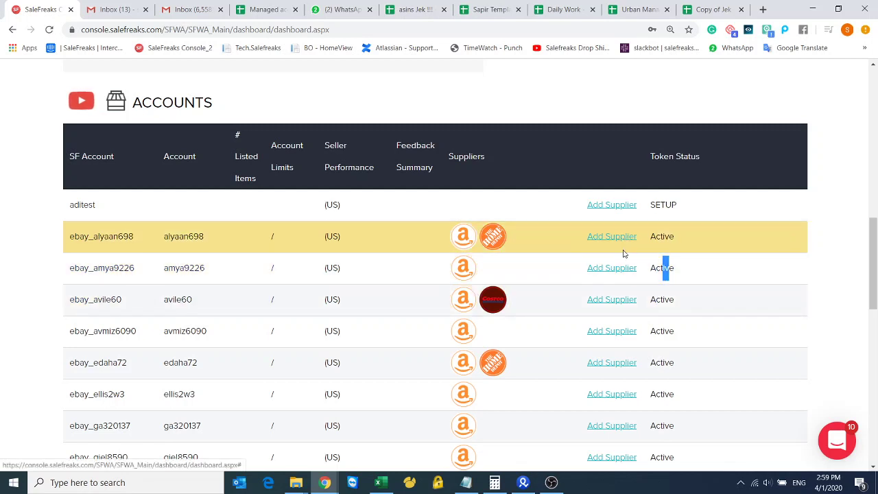
{"action": "left_click", "coordinate": [612, 236]}
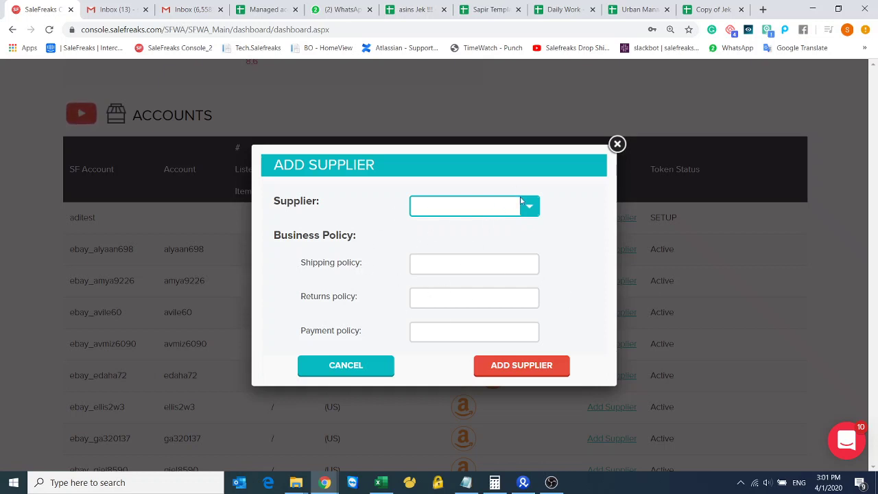
{"action": "left_click", "coordinate": [528, 208]}
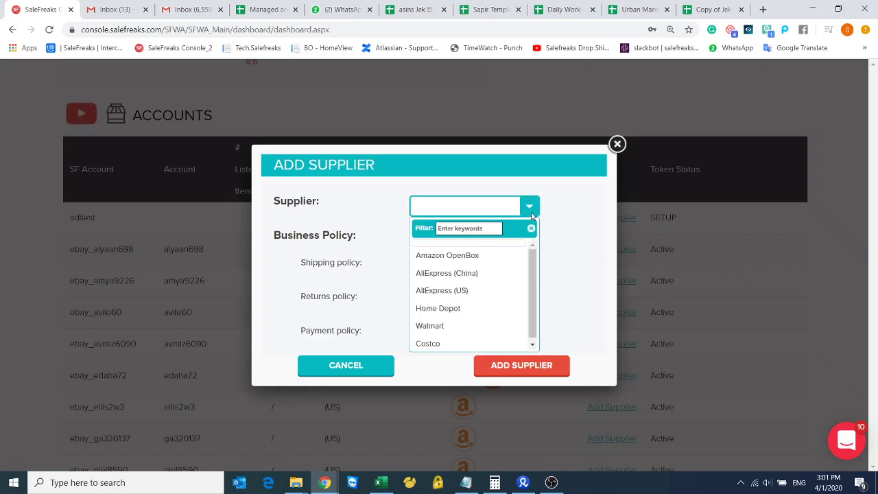
{"action": "left_click", "coordinate": [442, 326]}
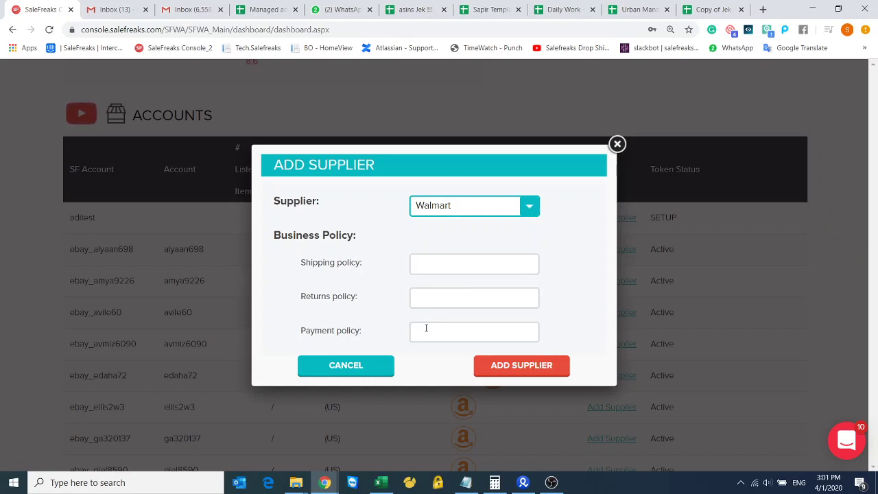
{"action": "left_click", "coordinate": [428, 297]}
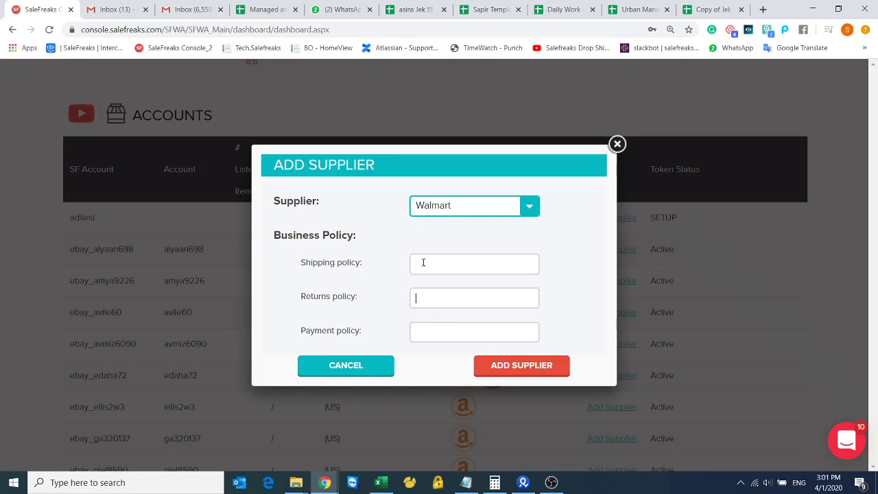